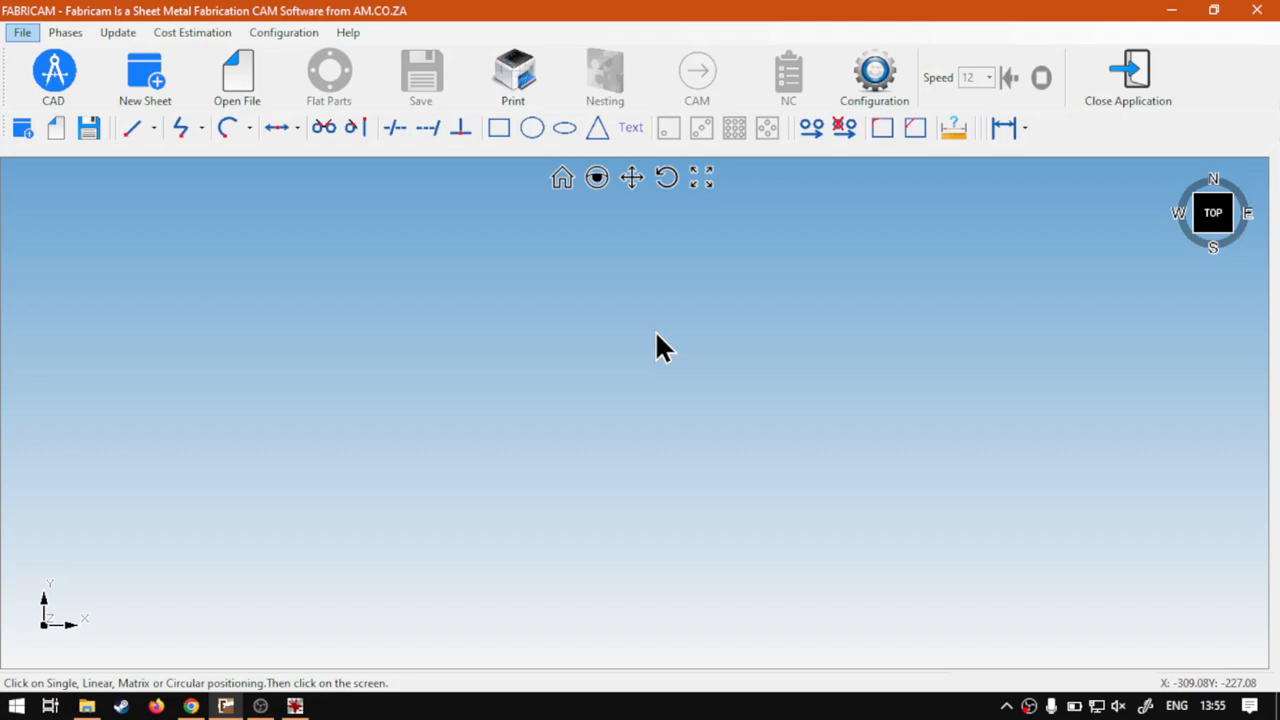
Draw a 400 × 400 mm rectangle with its origin set to Center, placed at X 0, Y 0.
{"action": "left_click", "coordinate": [499, 128]}
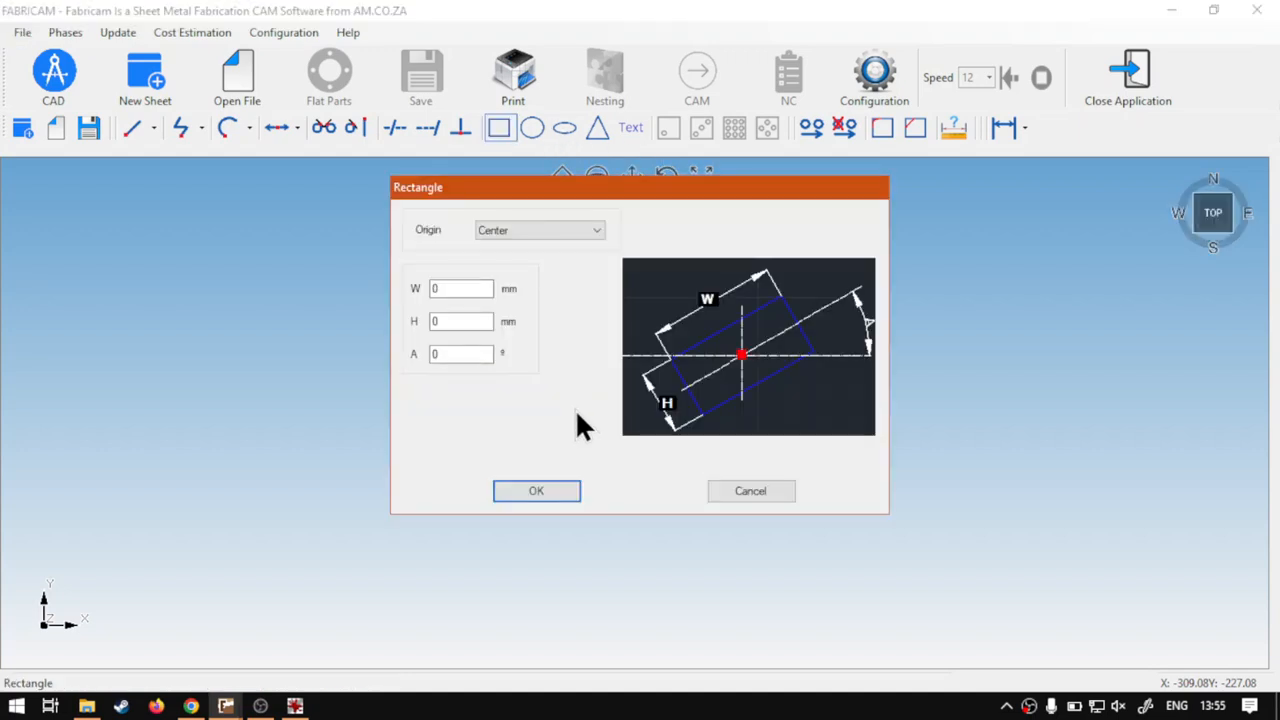
{"action": "type", "text": "400"}
{"action": "key", "text": "Tab"}
{"action": "type", "text": "400"}
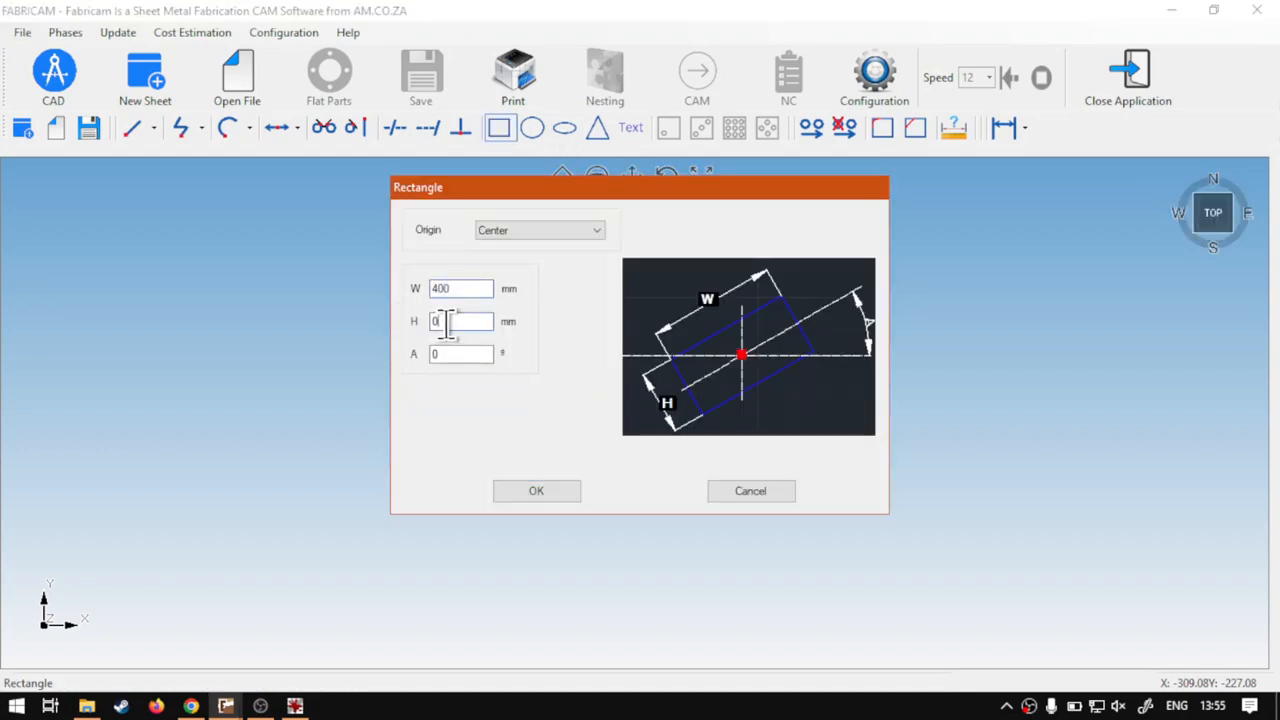
{"action": "left_click", "coordinate": [556, 489]}
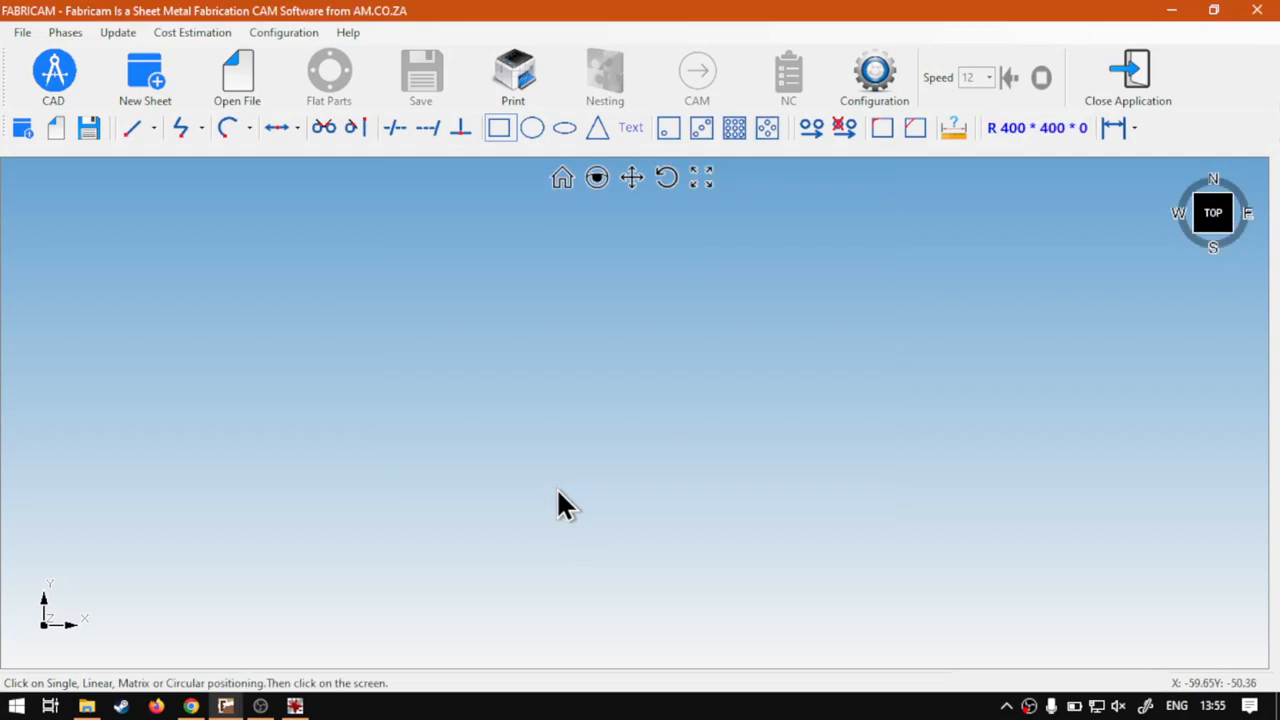
{"action": "left_click", "coordinate": [667, 128]}
{"action": "left_click", "coordinate": [714, 392]}
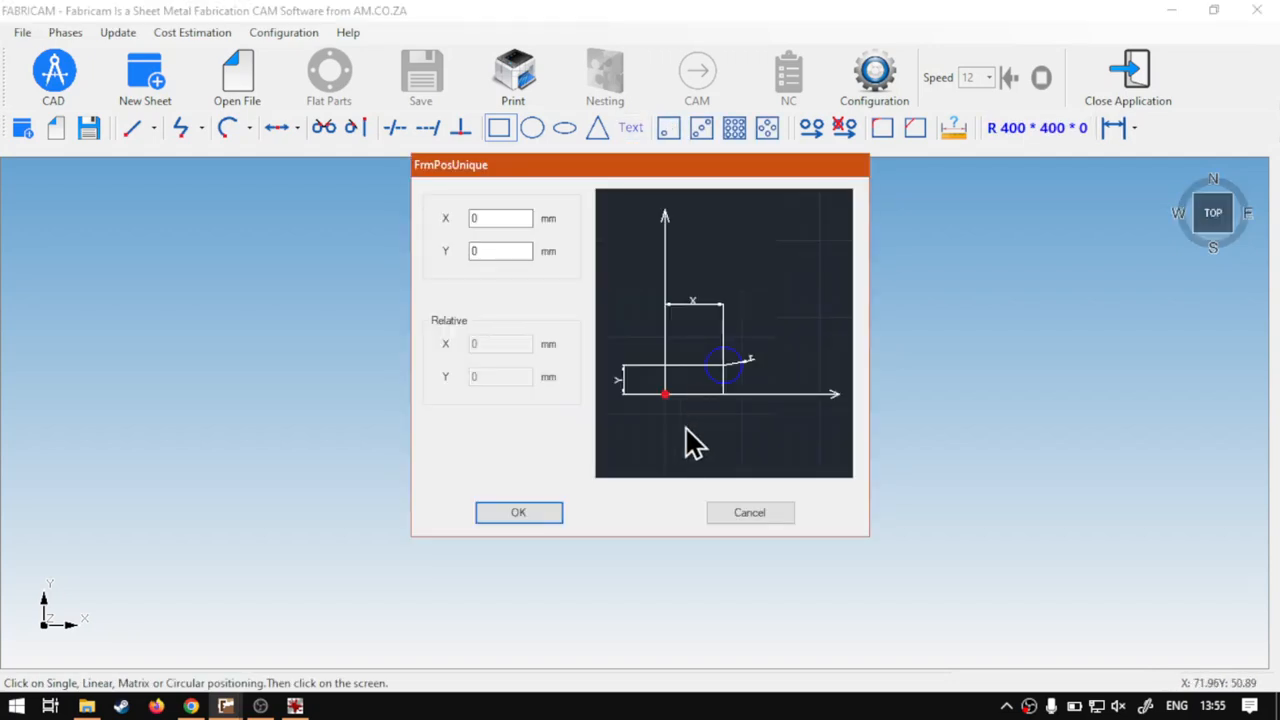
{"action": "left_click", "coordinate": [534, 508]}
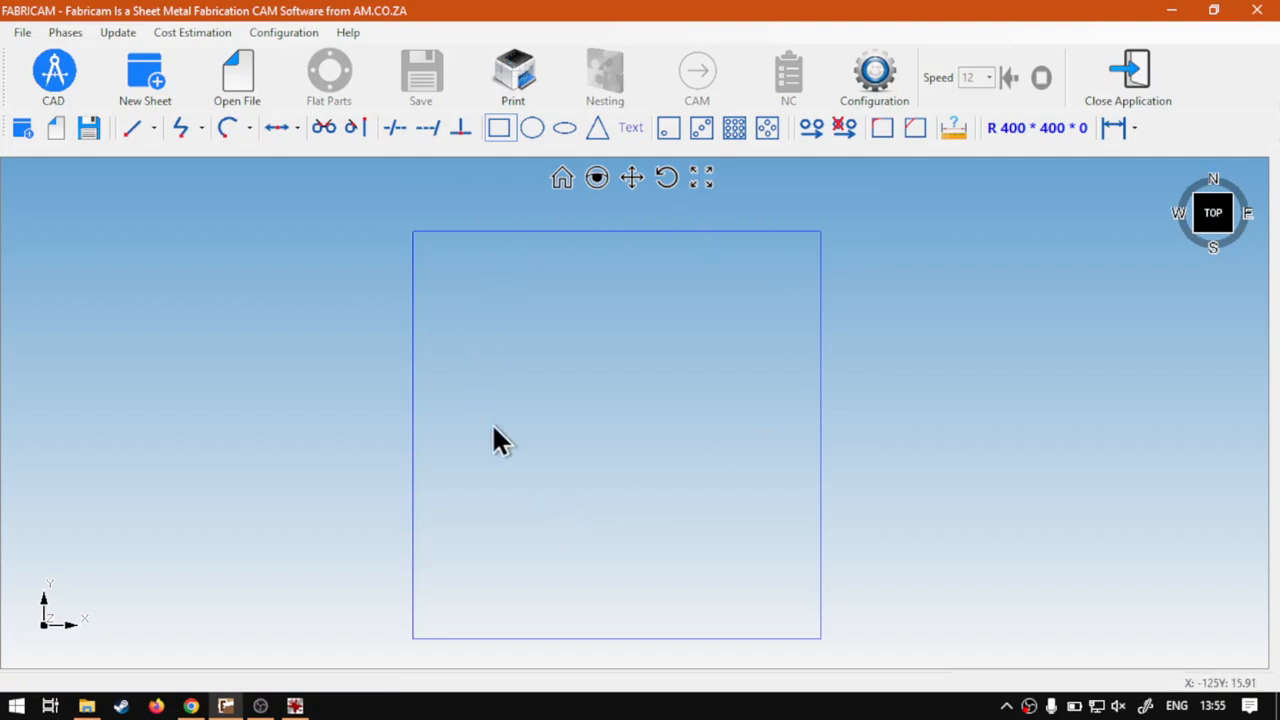
Draw a circle 200 mm in diameter and place it at X 0, Y 0 in the middle of the square.
{"action": "middle_click_drag", "start_coordinate": [641, 428], "coordinate": [643, 420]}
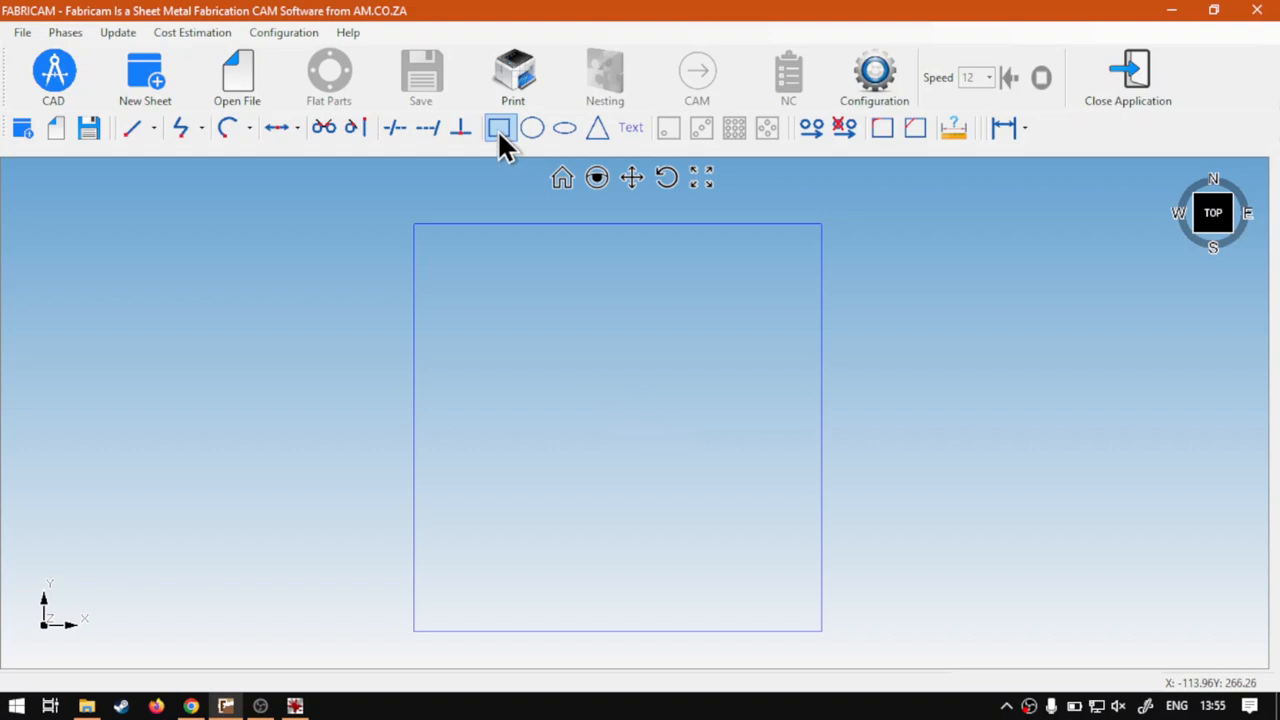
{"action": "left_click", "coordinate": [531, 128]}
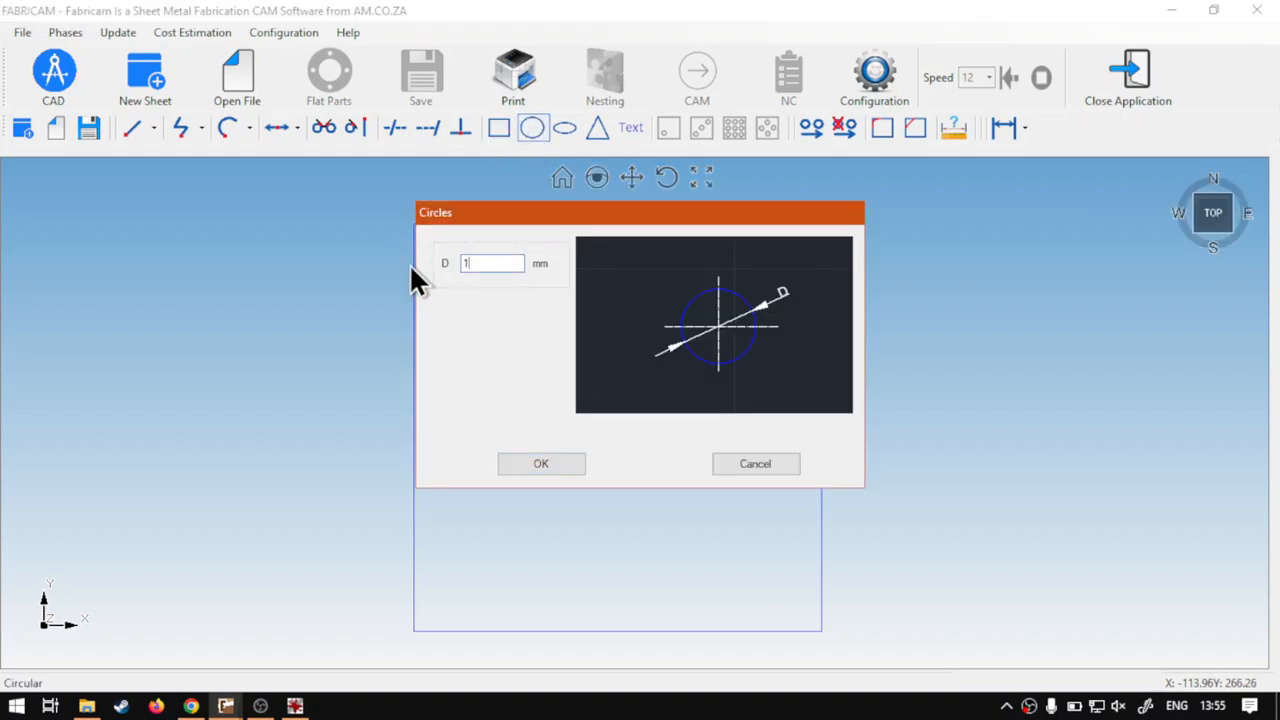
{"action": "type", "text": "200"}
{"action": "left_click", "coordinate": [545, 465]}
{"action": "left_click", "coordinate": [669, 128]}
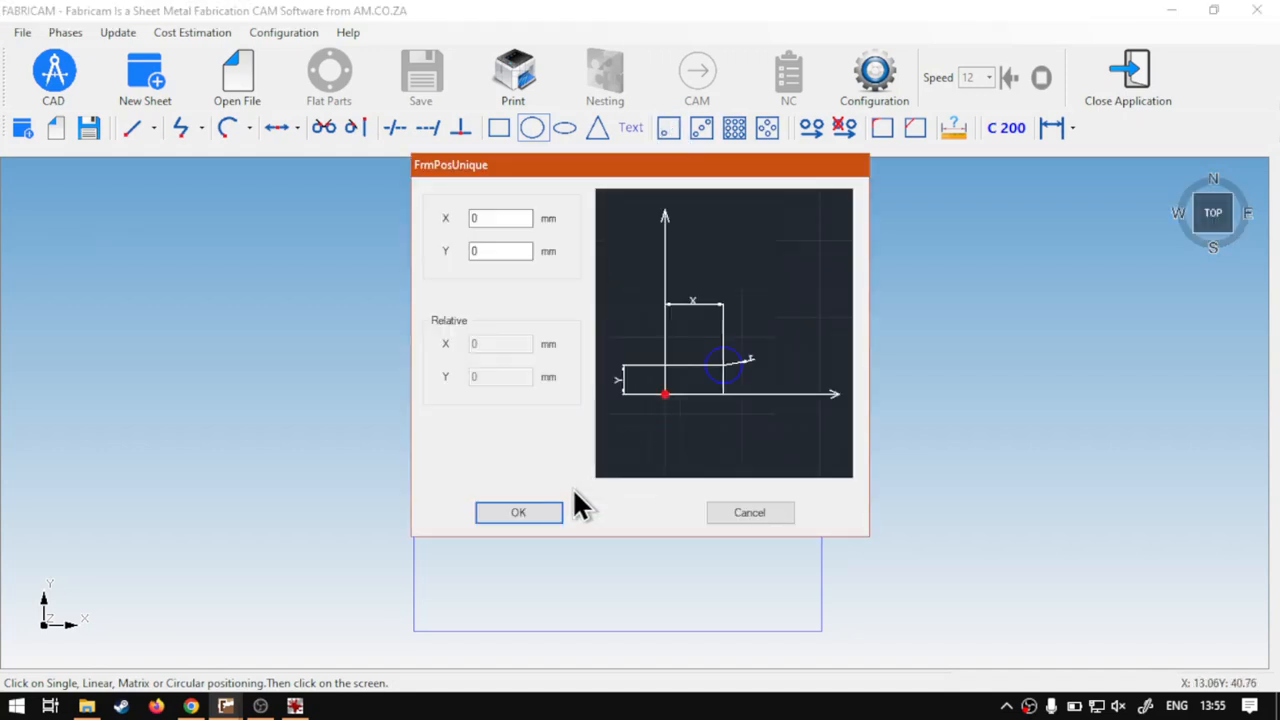
{"action": "left_click", "coordinate": [503, 514]}
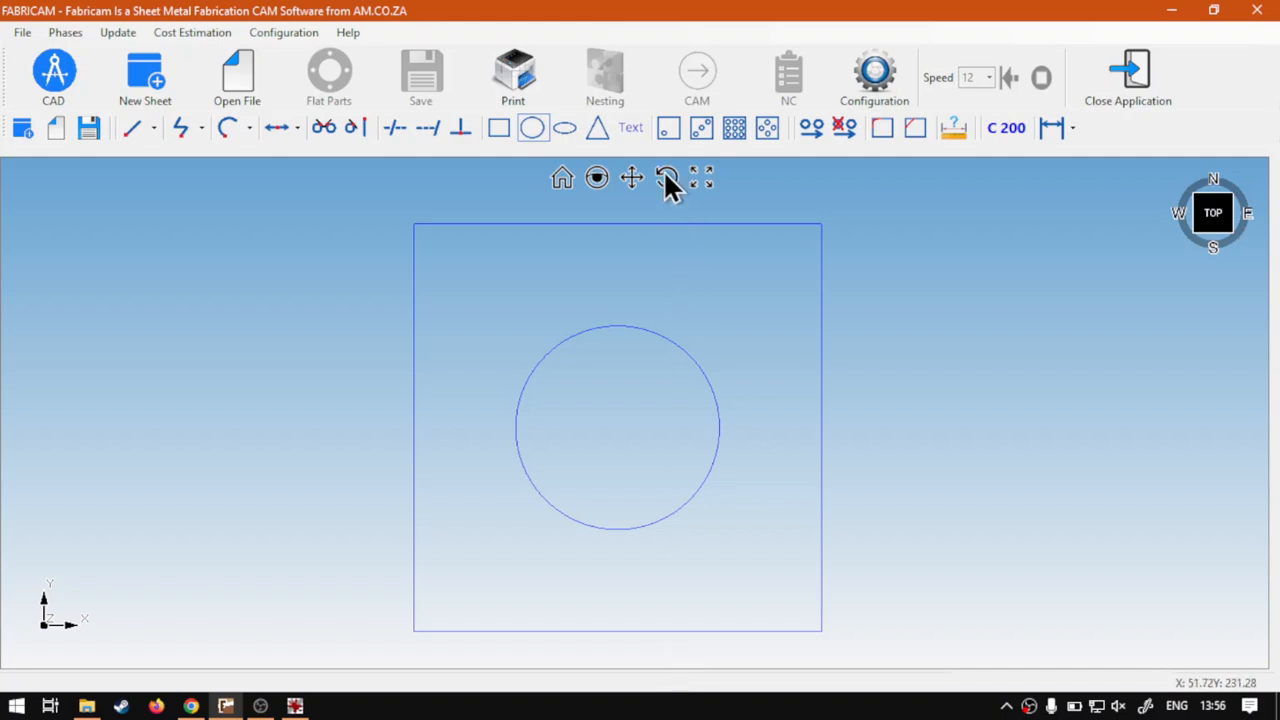
{"action": "left_click", "coordinate": [531, 128]}
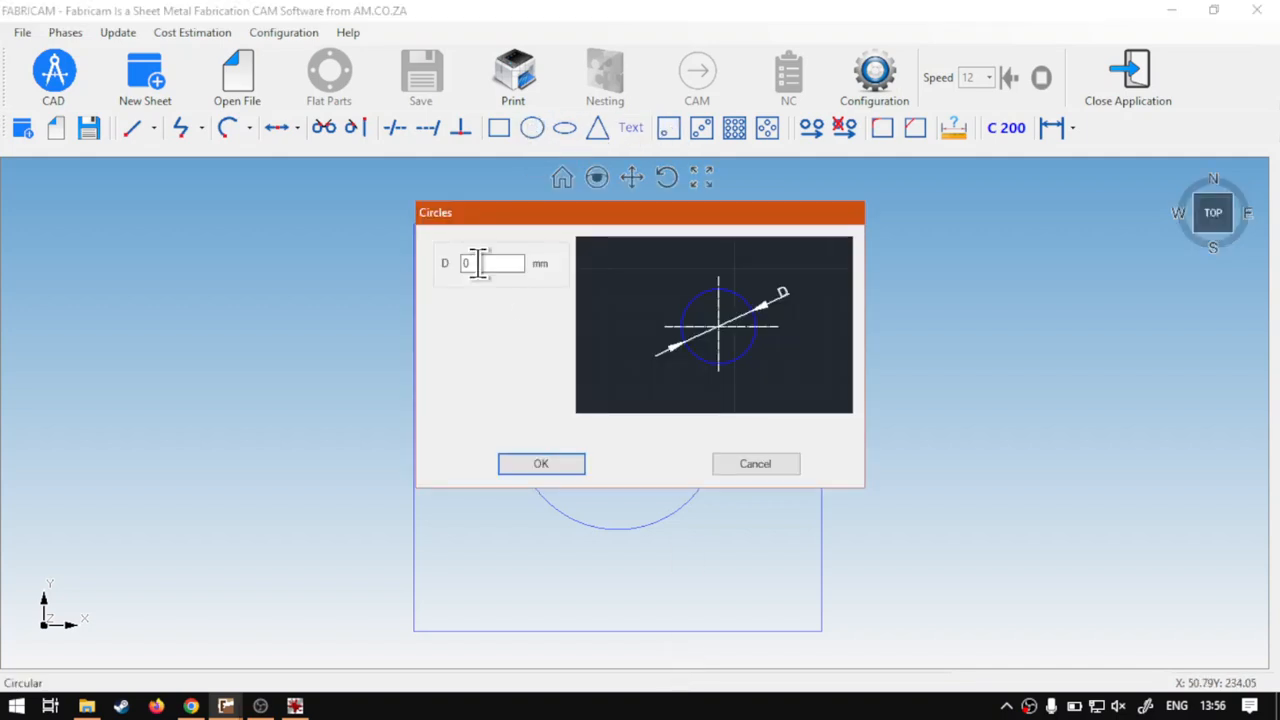
{"action": "type", "text": "200"}
{"action": "left_click", "coordinate": [545, 463]}
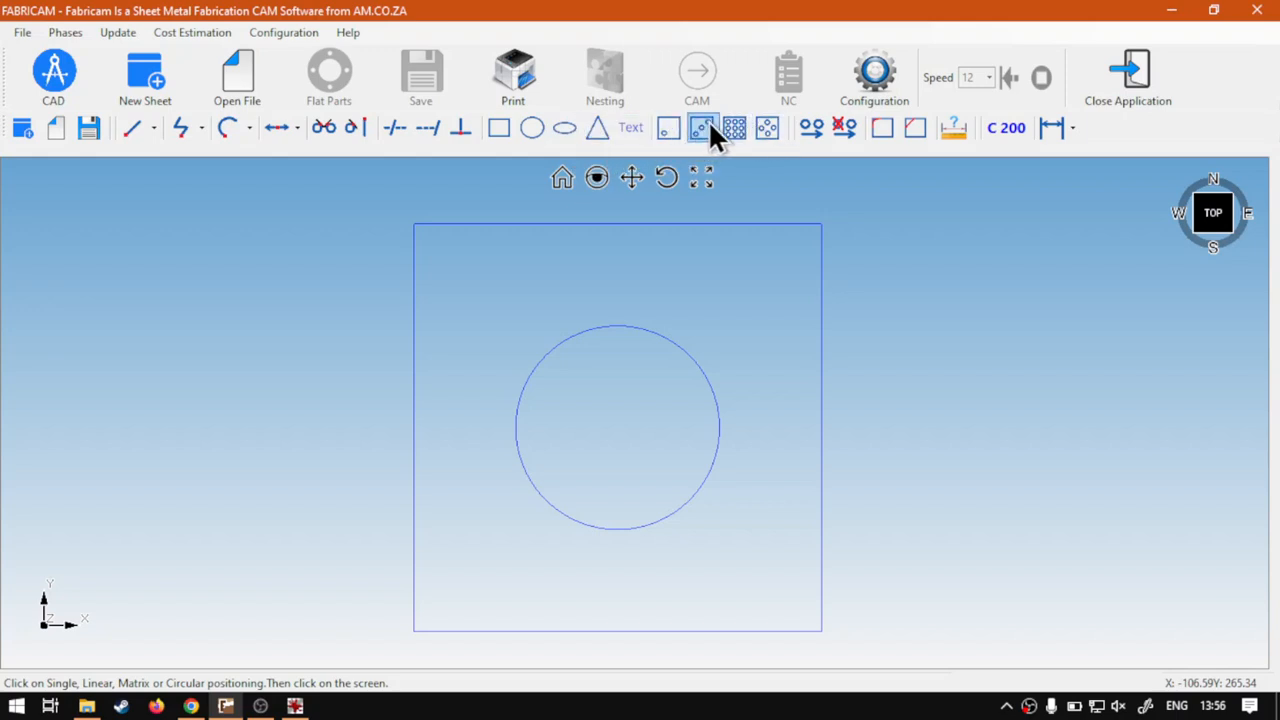
Place a circle of 200 mm diameter centred on the square's lower-left corner, with zero X and Y offset.
{"action": "scroll", "coordinate": [401, 645], "scroll_direction": "up", "scroll_amount": 5}
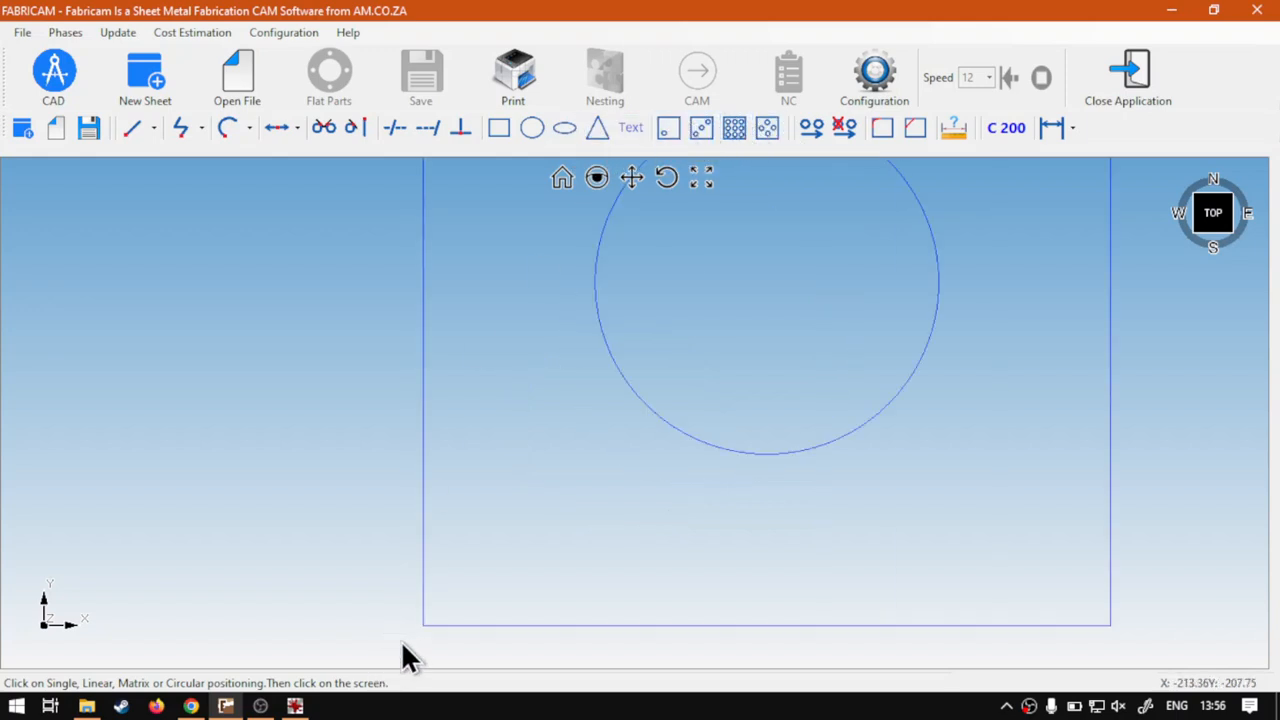
{"action": "scroll", "coordinate": [429, 624], "scroll_direction": "up", "scroll_amount": 3}
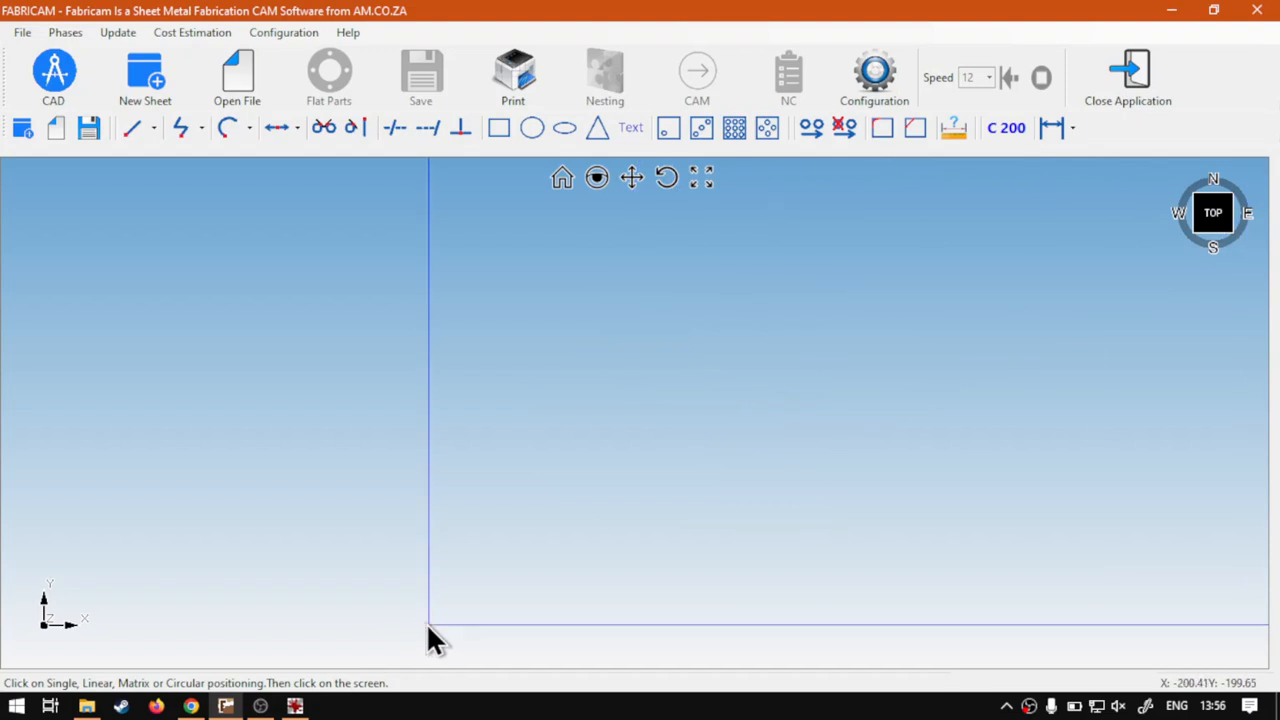
{"action": "scroll", "coordinate": [413, 625], "scroll_direction": "down", "scroll_amount": 3}
{"action": "scroll", "coordinate": [413, 625], "scroll_direction": "up", "scroll_amount": 3}
{"action": "scroll", "coordinate": [430, 630], "scroll_direction": "up", "scroll_amount": 2}
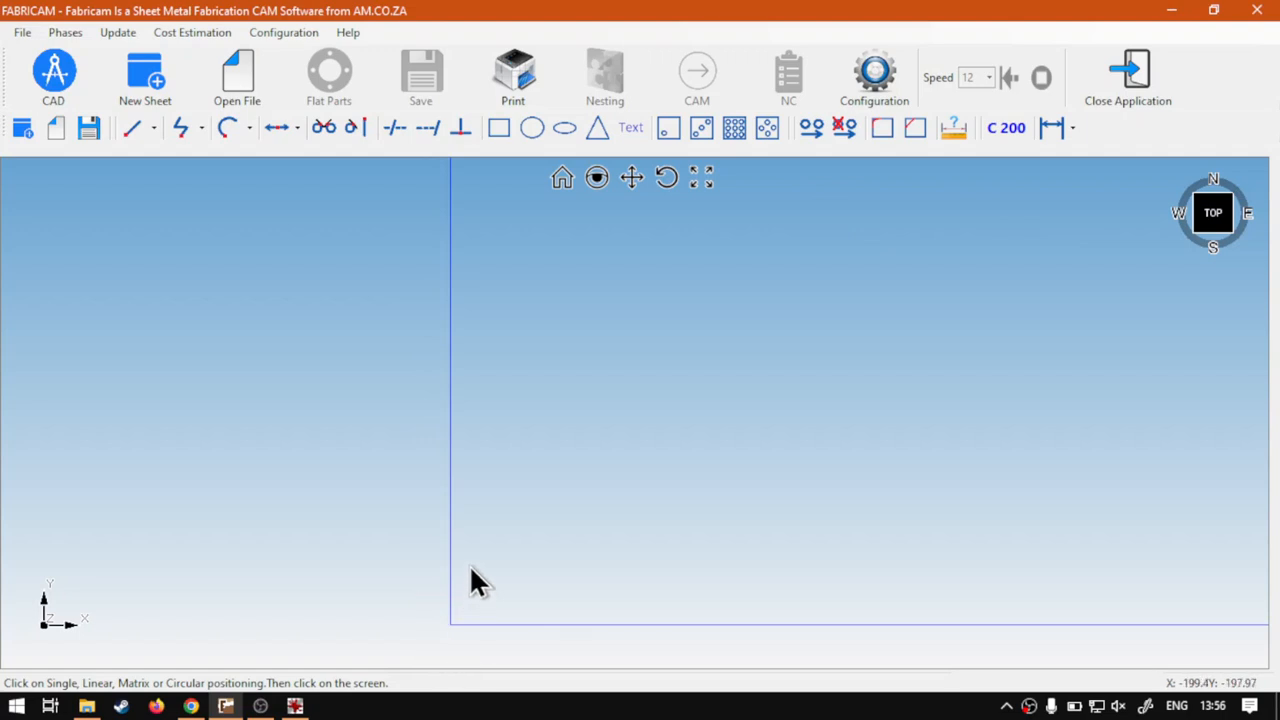
{"action": "middle_click_drag", "start_coordinate": [469, 568], "coordinate": [462, 505]}
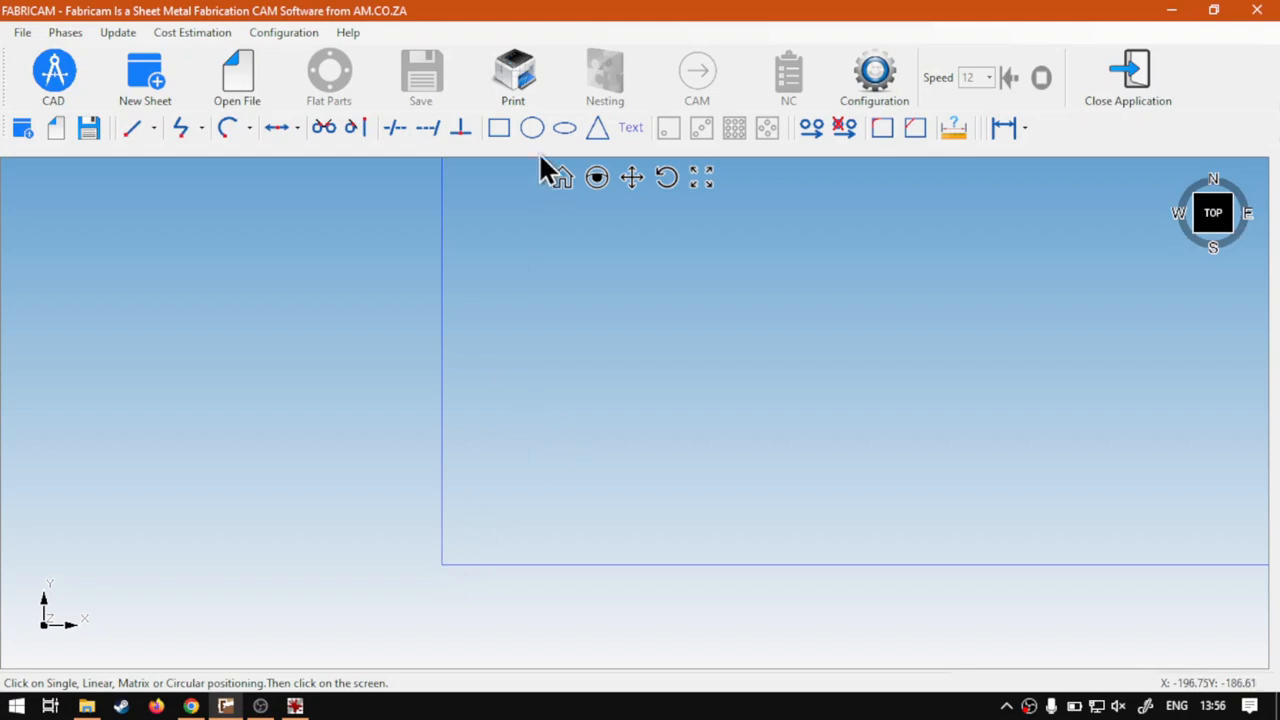
{"action": "left_click", "coordinate": [531, 127]}
{"action": "type", "text": "200"}
{"action": "left_click", "coordinate": [530, 470]}
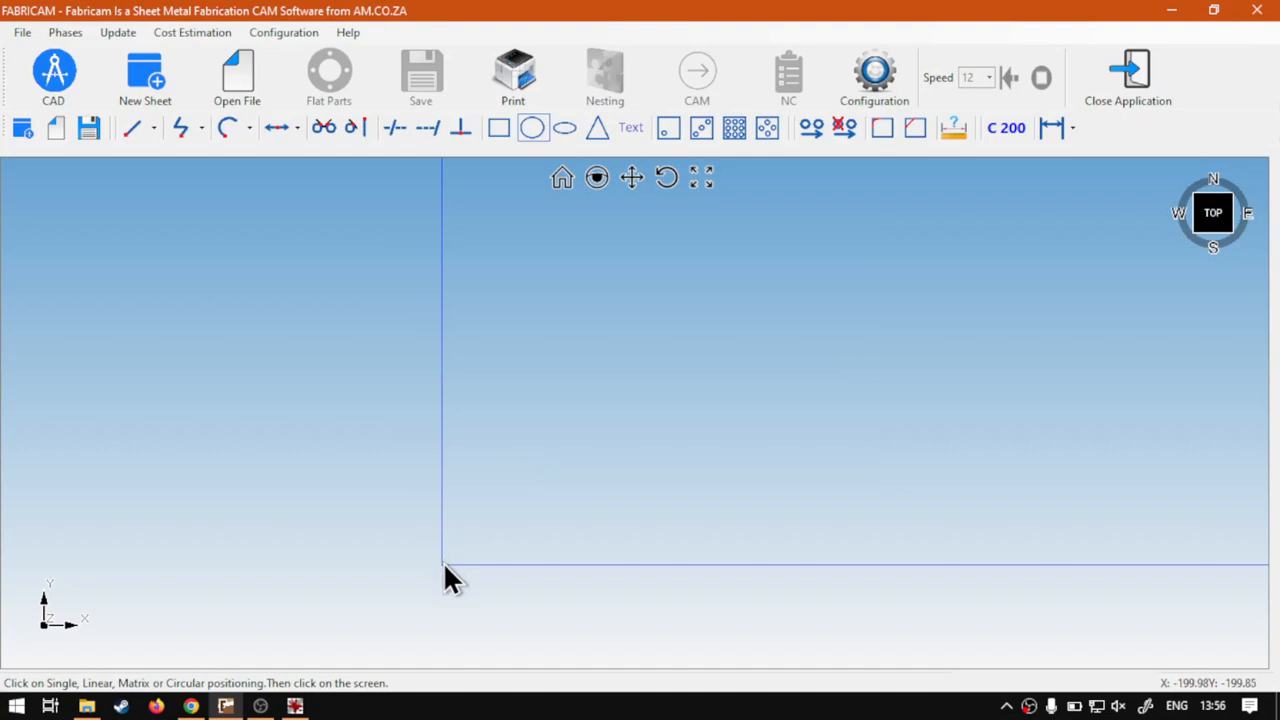
{"action": "left_click", "coordinate": [665, 124]}
{"action": "left_click", "coordinate": [443, 564]}
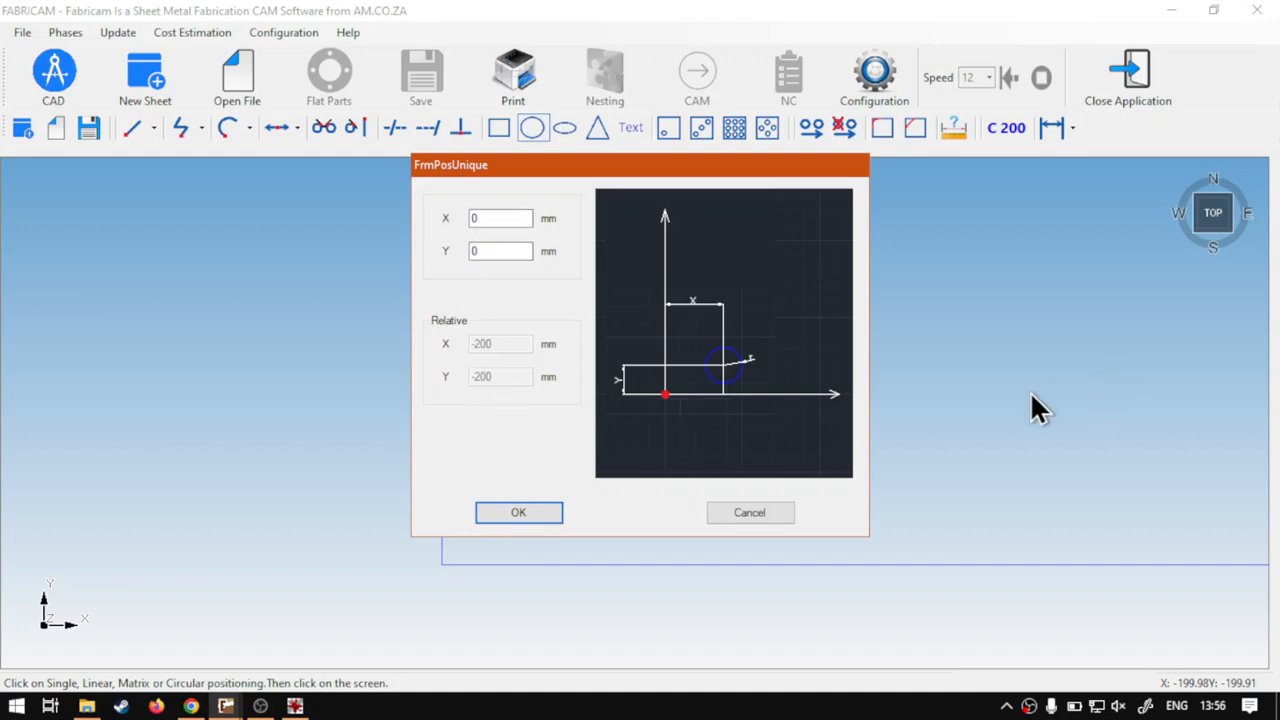
{"action": "left_click", "coordinate": [508, 508]}
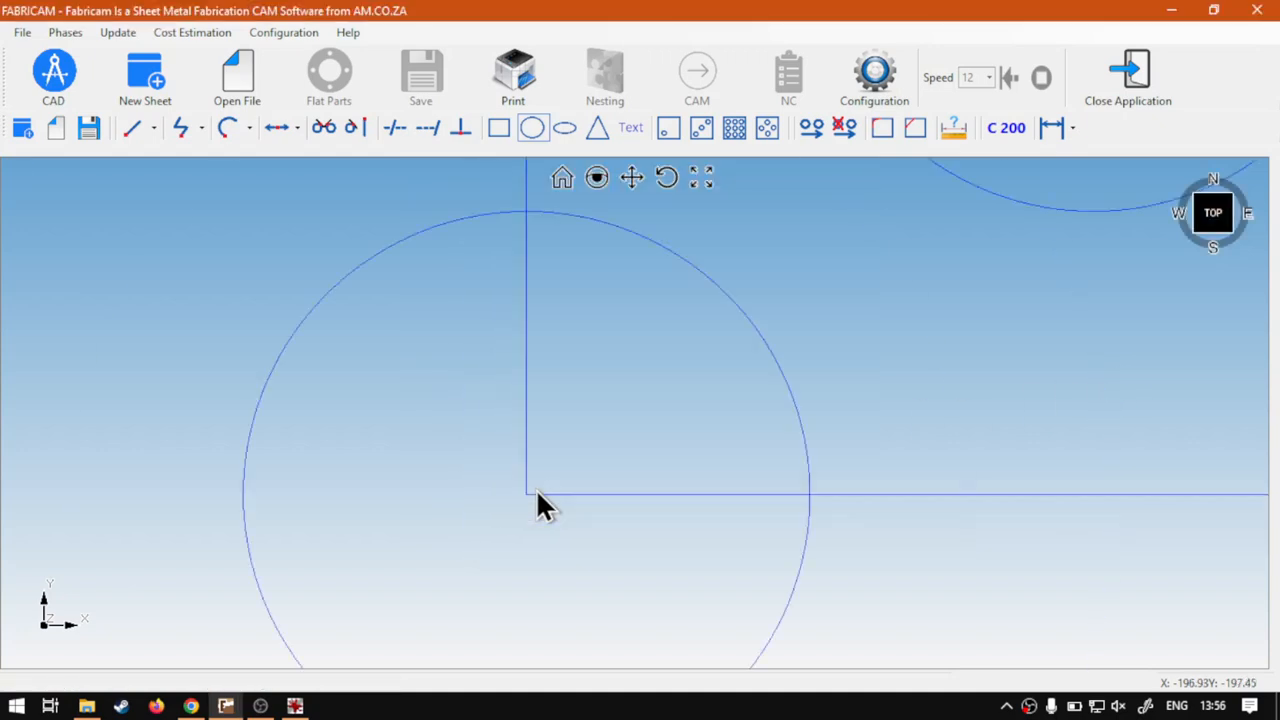
{"action": "middle_click_drag", "start_coordinate": [623, 431], "coordinate": [449, 517]}
{"action": "scroll", "coordinate": [470, 501], "scroll_direction": "down", "scroll_amount": 2}
{"action": "middle_click_drag", "start_coordinate": [543, 500], "coordinate": [470, 505]}
{"action": "middle_click_drag", "start_coordinate": [714, 526], "coordinate": [877, 471]}
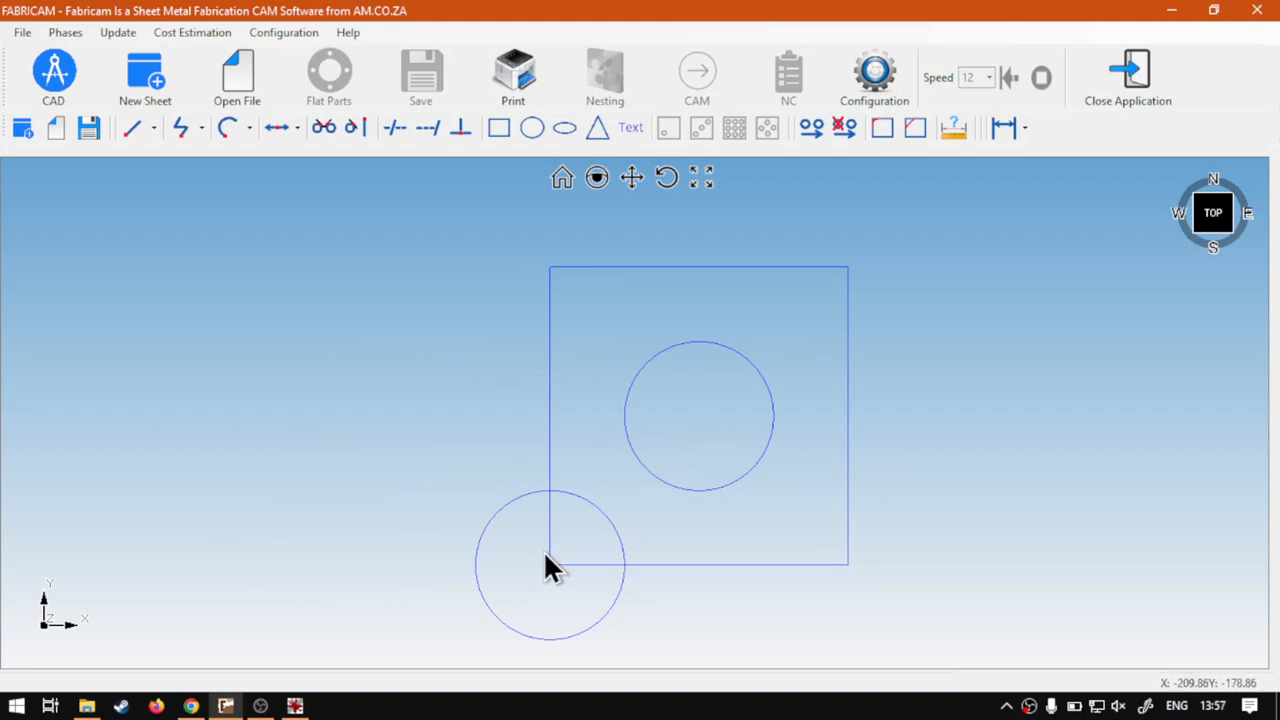
{"action": "mouse_move", "coordinate": [600, 557]}
{"action": "middle_mouse_down"}
{"action": "mouse_move", "coordinate": [517, 546]}
{"action": "mouse_move", "coordinate": [527, 525]}
{"action": "middle_mouse_up"}
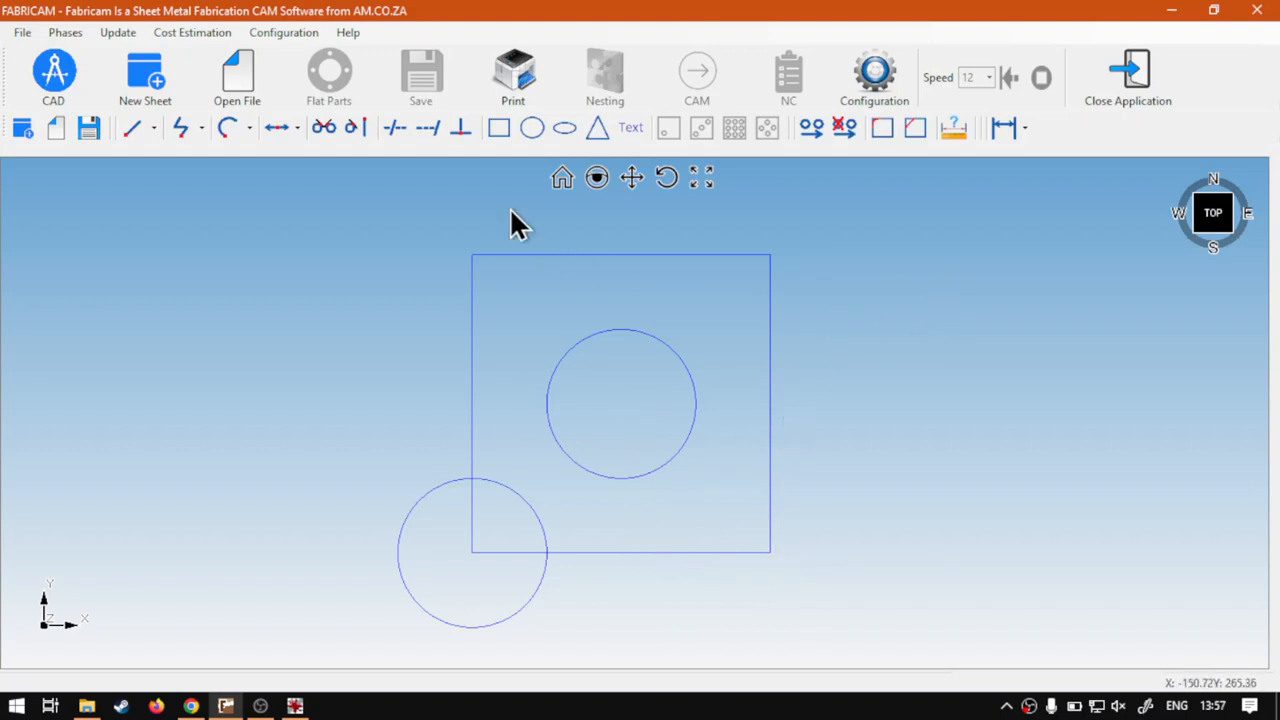
{"action": "left_click", "coordinate": [498, 127]}
{"action": "type", "text": "400"}
{"action": "key", "text": "Tab"}
{"action": "type", "text": "400"}
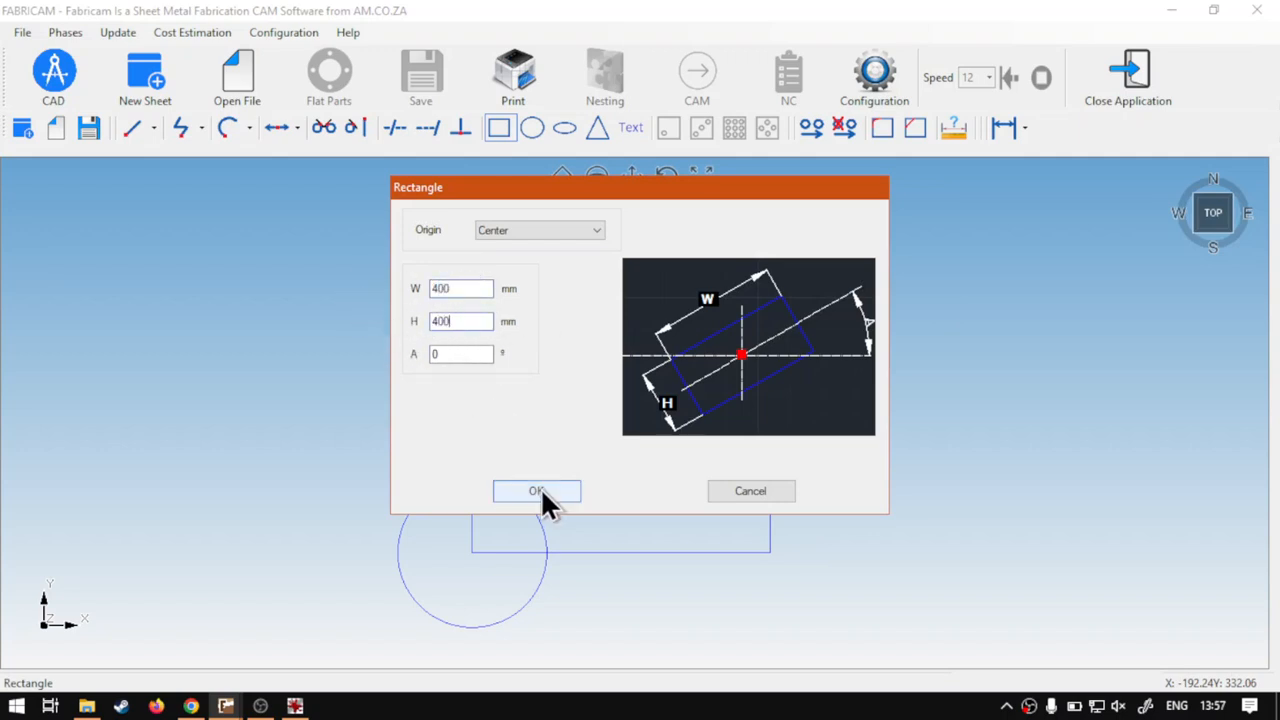
{"action": "left_click", "coordinate": [538, 490]}
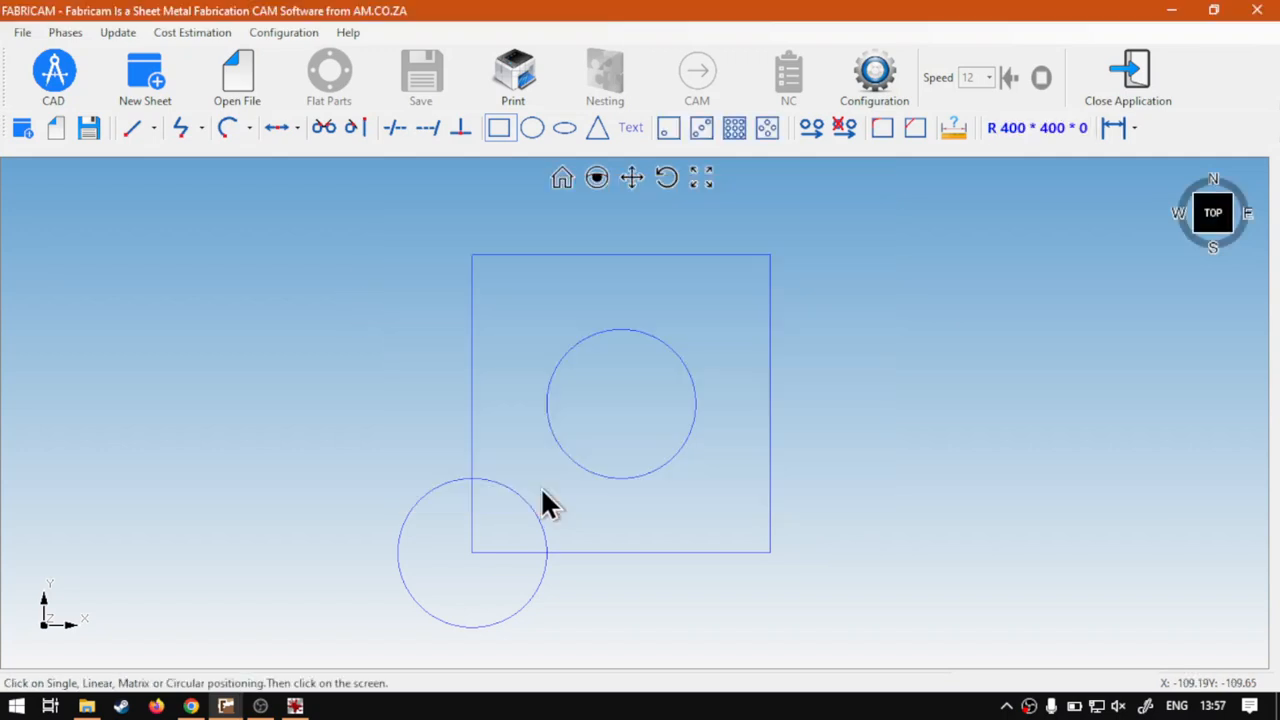
Define a 400 × 400 mm rectangle with its origin set to Lower Left.
{"action": "left_click", "coordinate": [502, 127]}
{"action": "left_click", "coordinate": [536, 232]}
{"action": "left_click", "coordinate": [505, 228]}
{"action": "left_click", "coordinate": [505, 230]}
{"action": "left_click", "coordinate": [506, 259]}
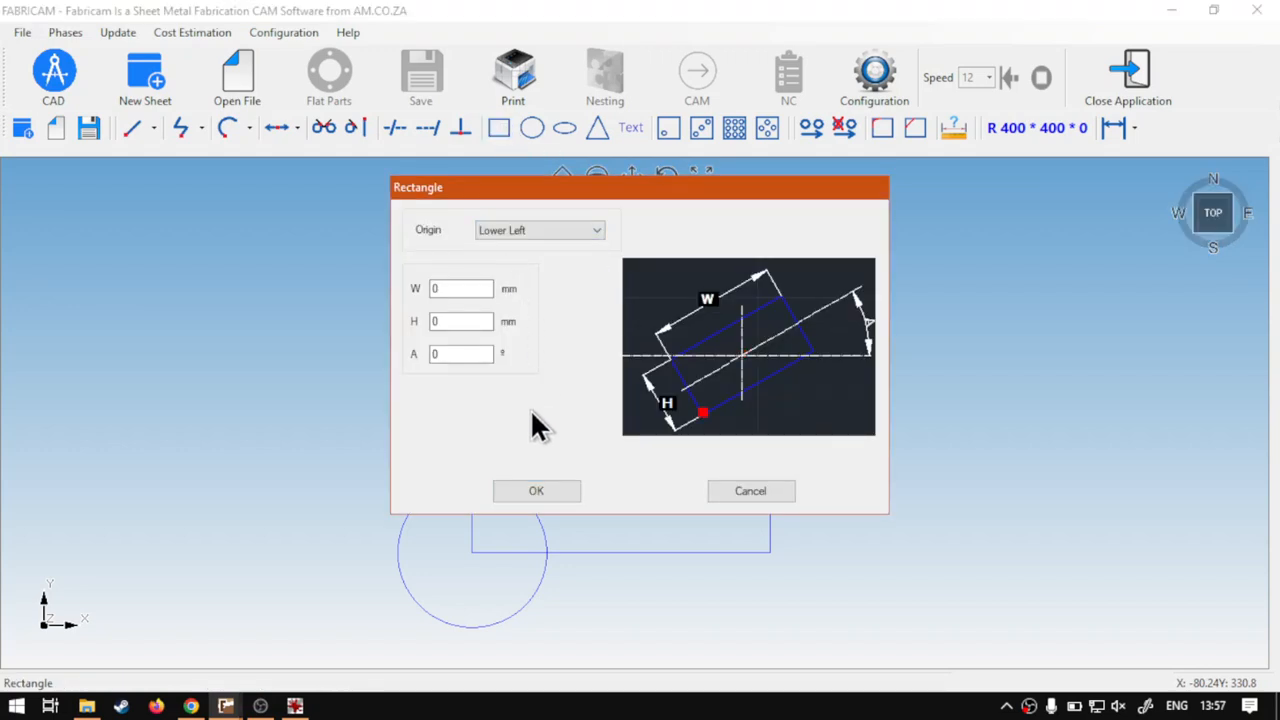
{"action": "double_click", "coordinate": [449, 289]}
{"action": "type", "text": "400"}
{"action": "key", "text": "Tab"}
{"action": "type", "text": "400"}
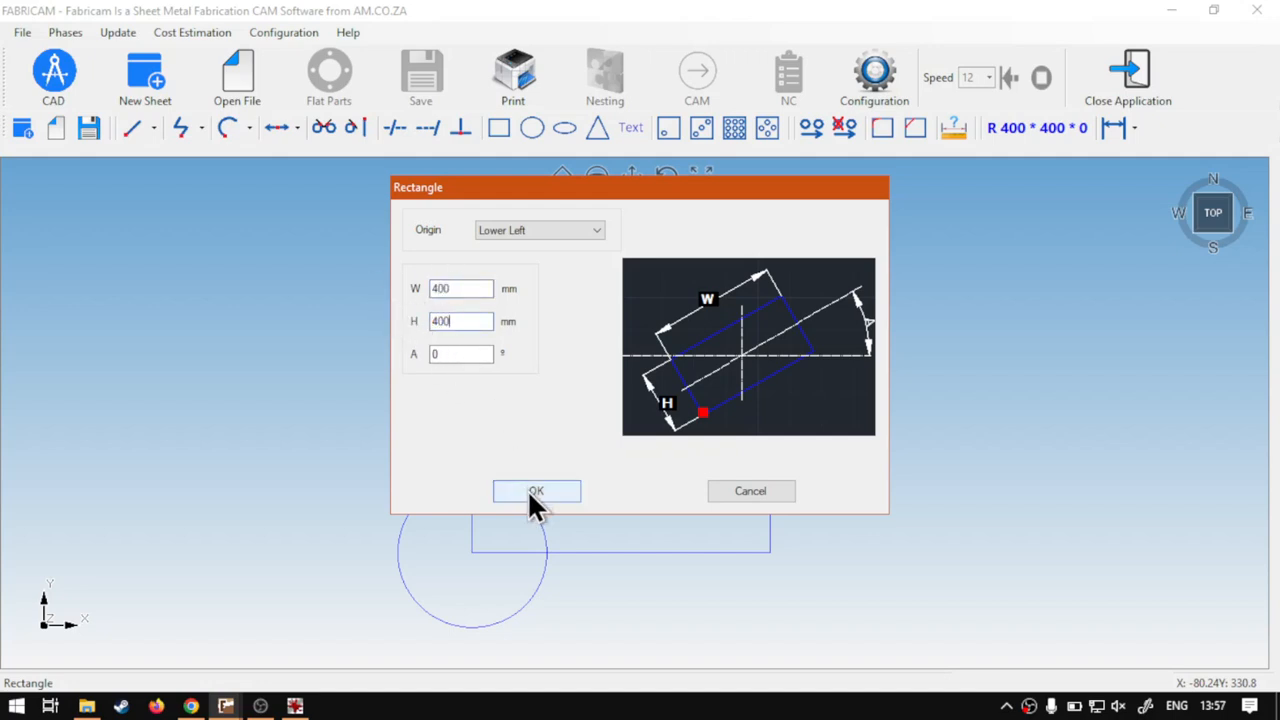
{"action": "left_click", "coordinate": [530, 491]}
Place the rectangle from the first square's lower-right corner with a 10 mm X offset and zero Y offset.
{"action": "scroll", "coordinate": [795, 590], "scroll_direction": "up", "scroll_amount": 5}
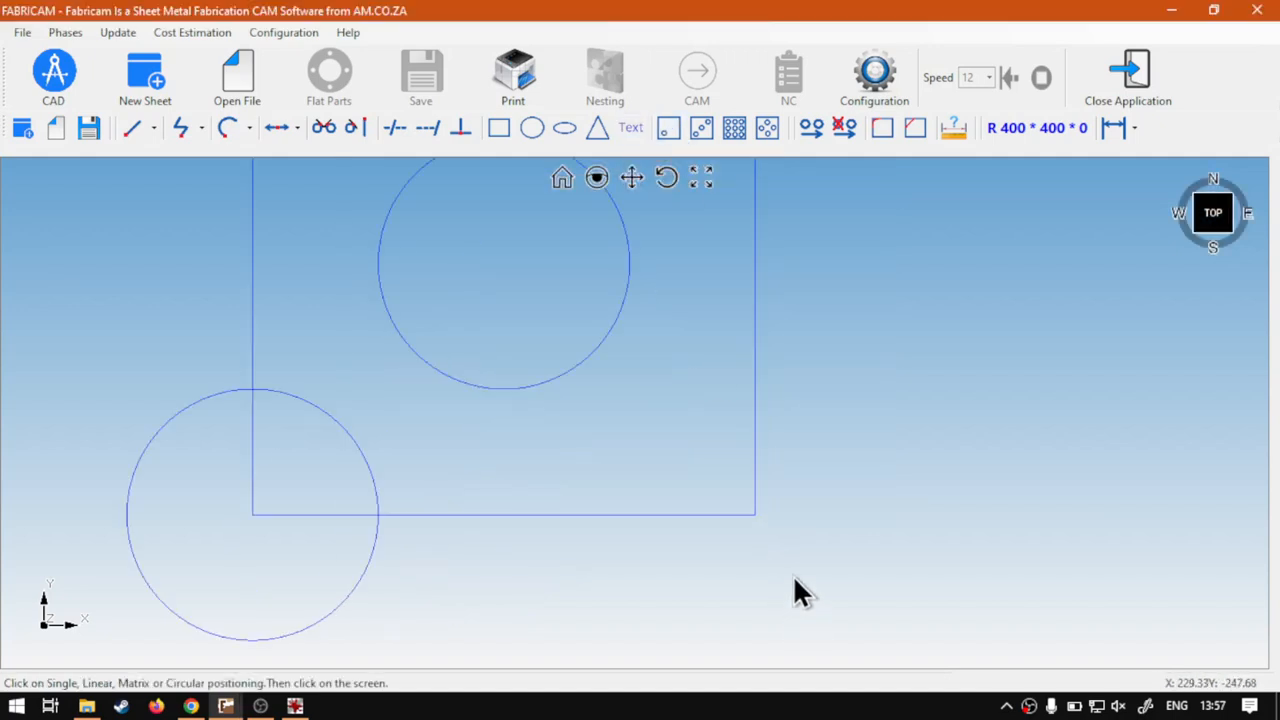
{"action": "scroll", "coordinate": [716, 442], "scroll_direction": "up", "scroll_amount": 3}
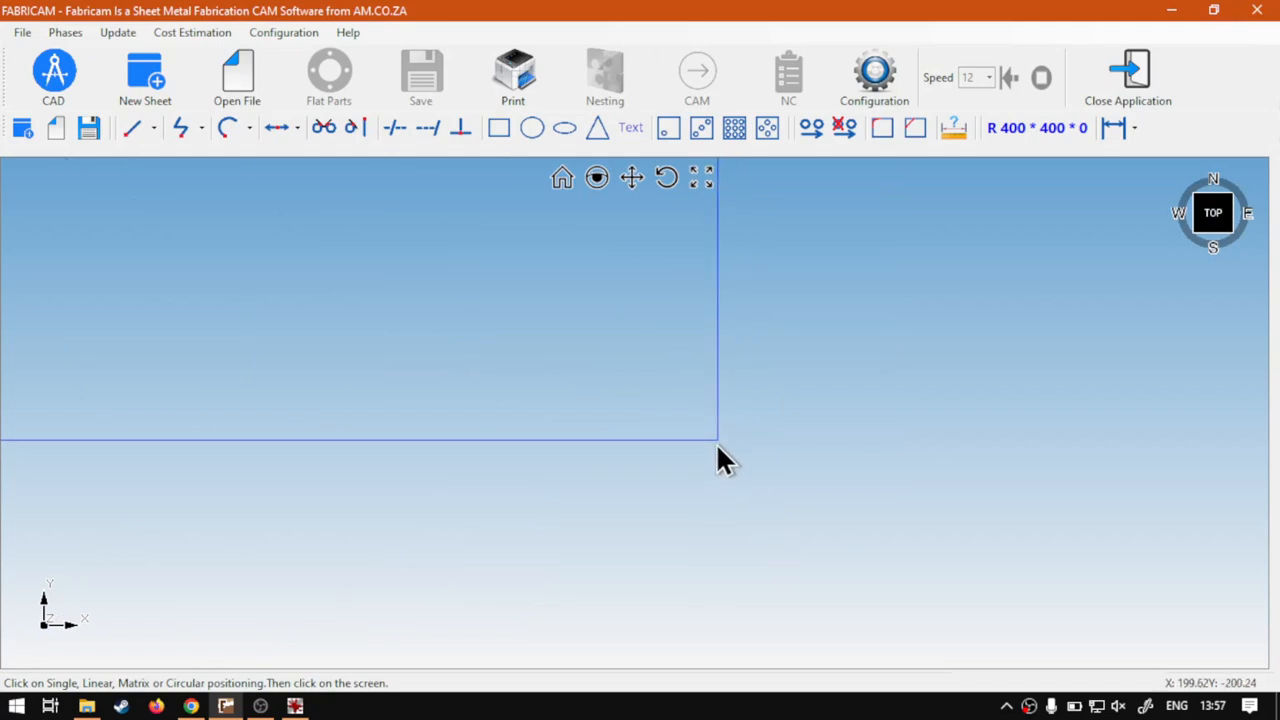
{"action": "left_click", "coordinate": [727, 437]}
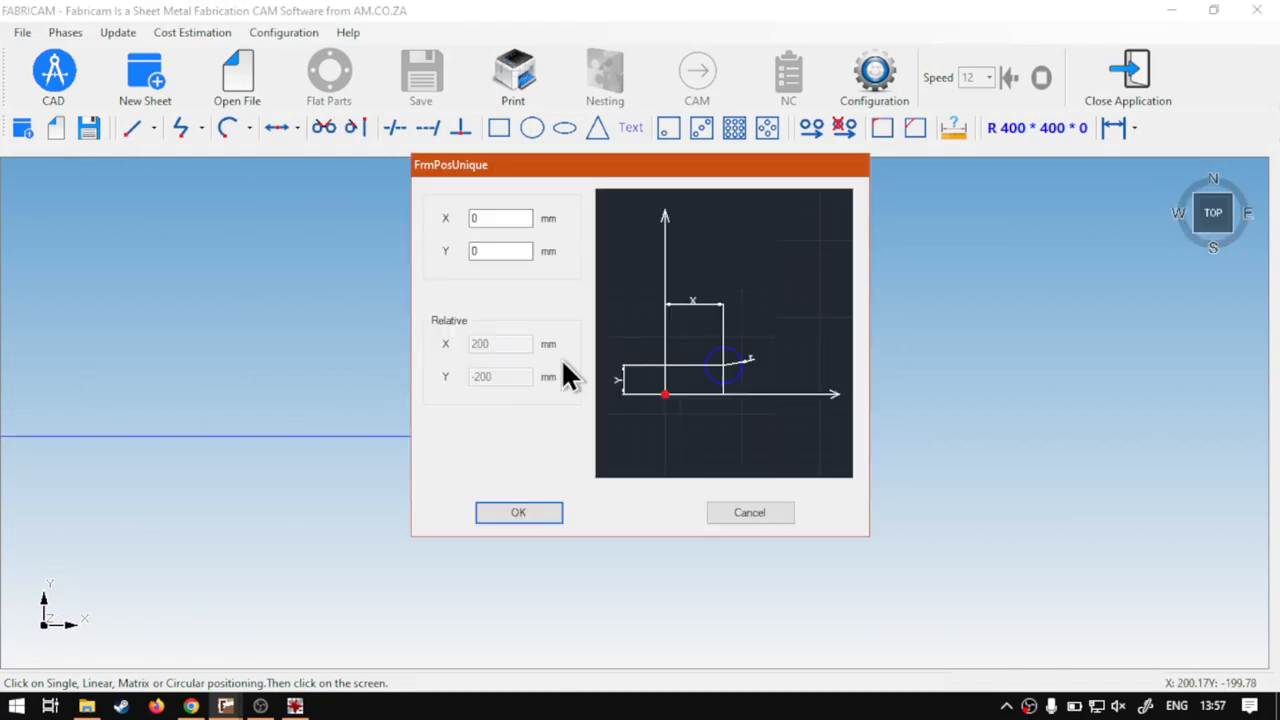
{"action": "double_click", "coordinate": [500, 218]}
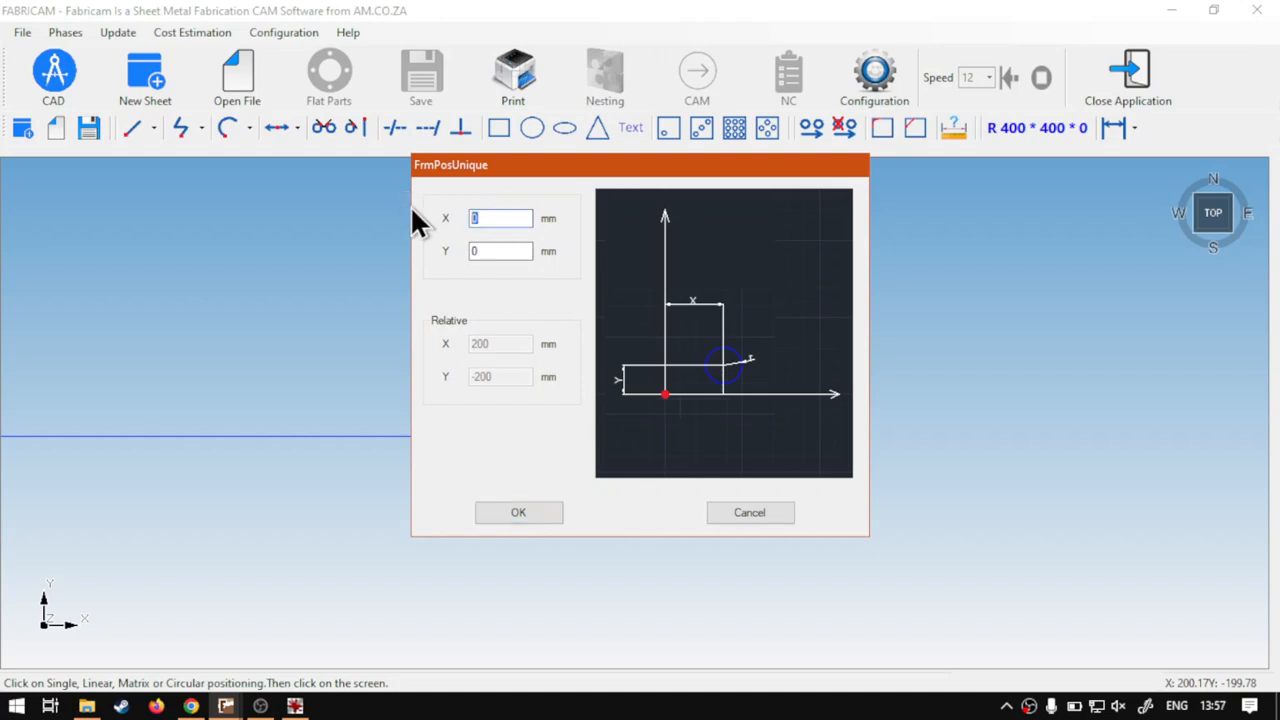
{"action": "left_click", "coordinate": [530, 510]}
{"action": "scroll", "coordinate": [633, 379], "scroll_direction": "down", "scroll_amount": 10}
{"action": "middle_click_drag", "start_coordinate": [703, 258], "coordinate": [608, 405]}
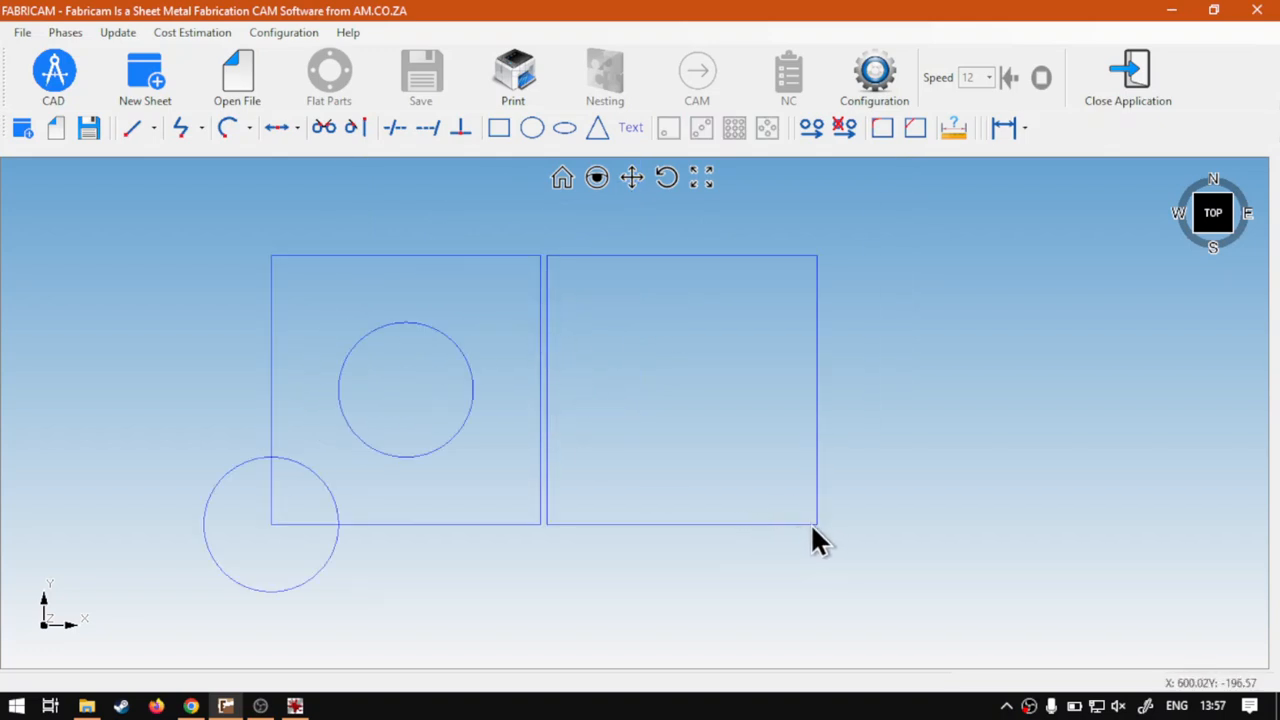
{"action": "middle_click_drag", "start_coordinate": [774, 462], "coordinate": [691, 462]}
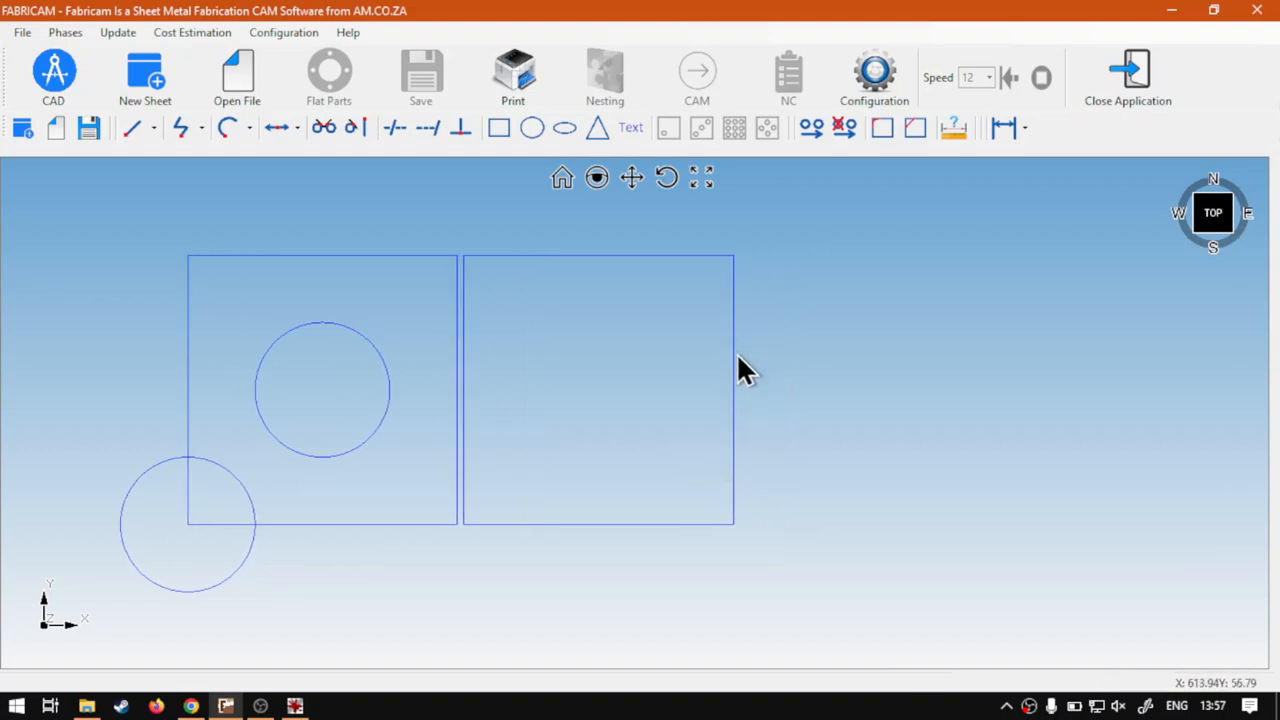
{"action": "mouse_move", "coordinate": [360, 346]}
{"action": "middle_mouse_down"}
{"action": "mouse_move", "coordinate": [650, 438]}
{"action": "mouse_move", "coordinate": [503, 374]}
{"action": "mouse_move", "coordinate": [420, 358]}
{"action": "middle_mouse_up"}
{"action": "scroll", "coordinate": [385, 425], "scroll_direction": "up", "scroll_amount": 2}
{"action": "middle_click_drag", "start_coordinate": [374, 409], "coordinate": [394, 374]}
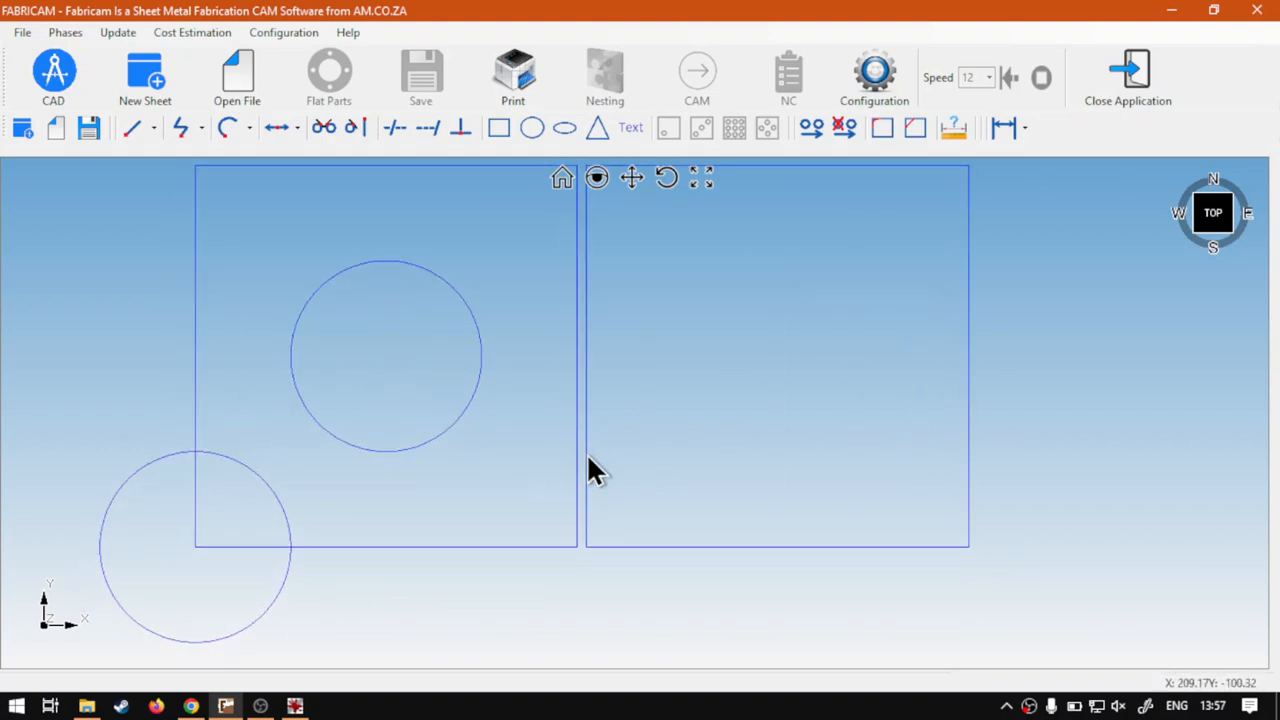
{"action": "scroll", "coordinate": [645, 445], "scroll_direction": "down", "scroll_amount": 1}
{"action": "middle_click_drag", "start_coordinate": [605, 443], "coordinate": [597, 523]}
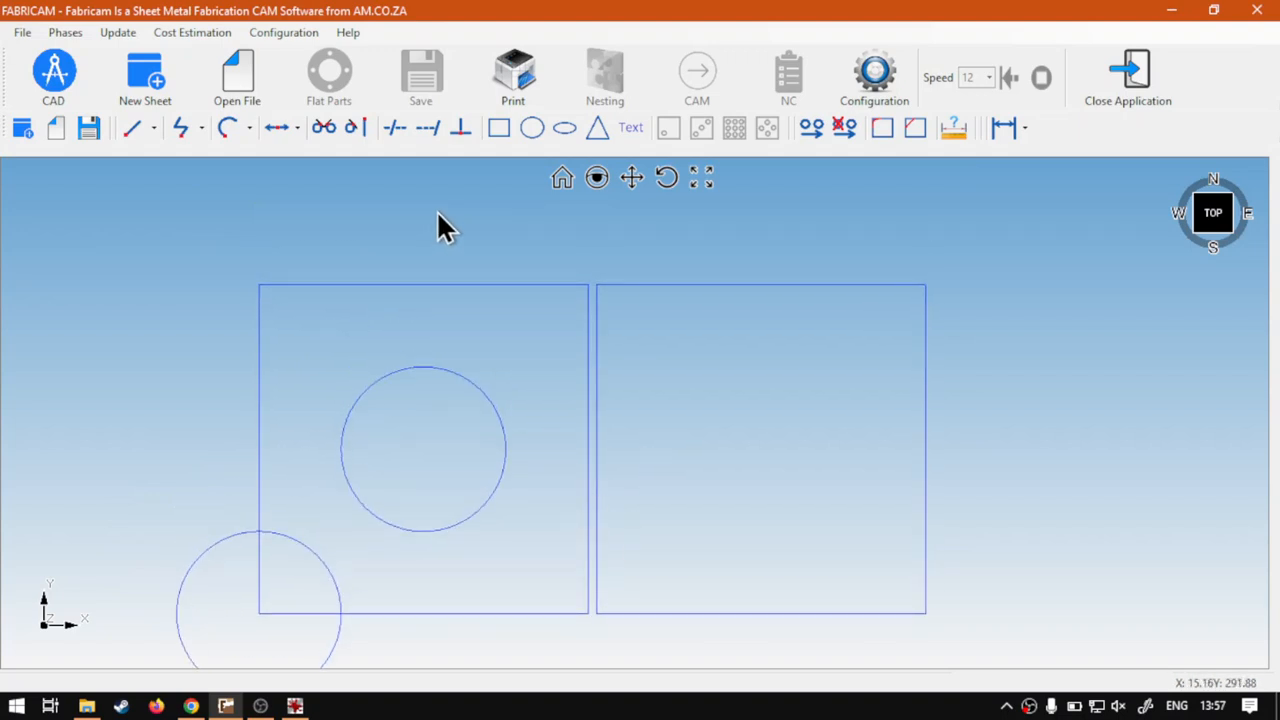
Define another 400 × 400 mm rectangle, keeping Lower Left as its origin.
{"action": "left_click", "coordinate": [499, 127]}
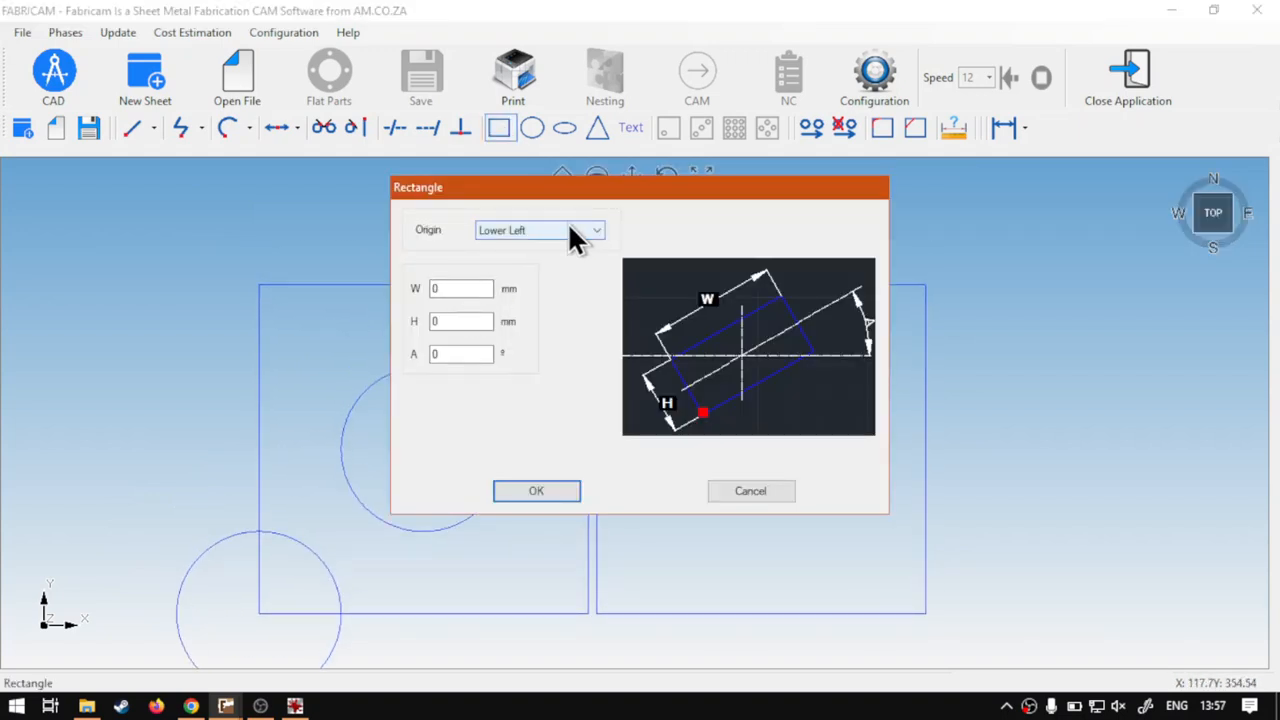
{"action": "left_click", "coordinate": [457, 289]}
{"action": "type", "text": "400"}
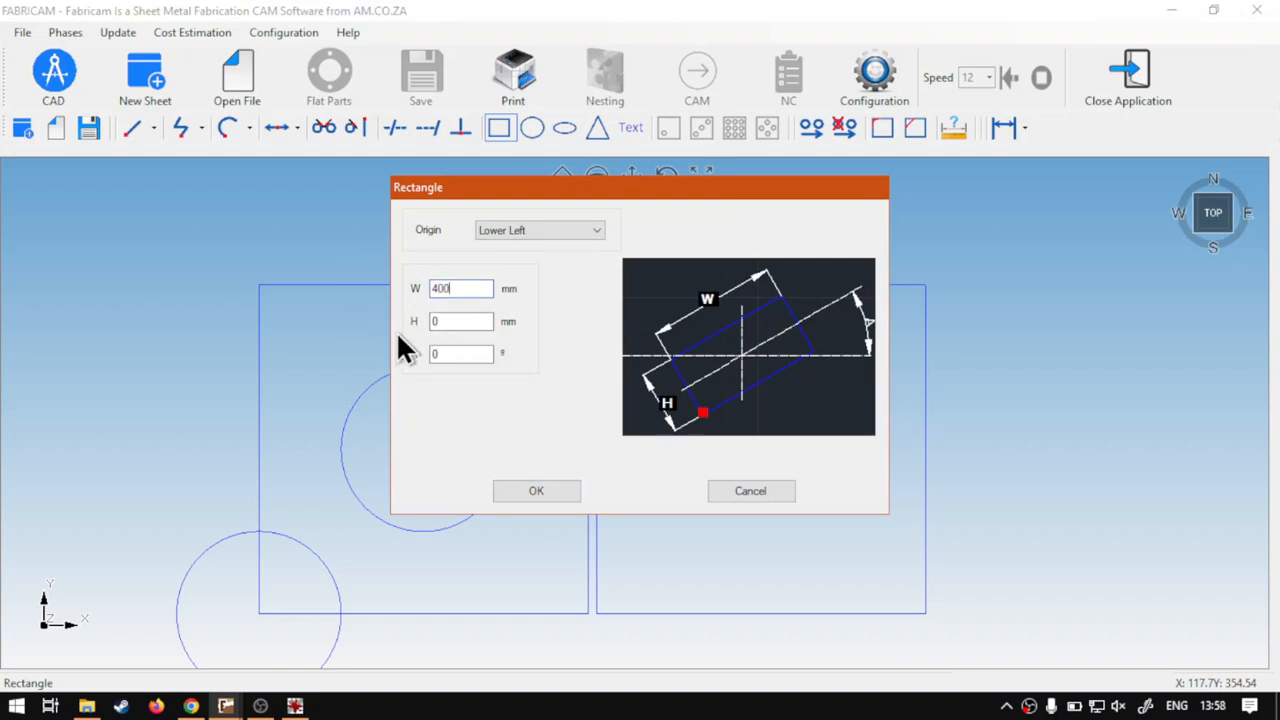
{"action": "left_click", "coordinate": [440, 321]}
{"action": "type", "text": "400"}
{"action": "left_click", "coordinate": [532, 485]}
Place the rectangle offset 10 mm in X and 10 mm in Y from the first square's upper-right corner.
{"action": "scroll", "coordinate": [602, 268], "scroll_direction": "up", "scroll_amount": 3}
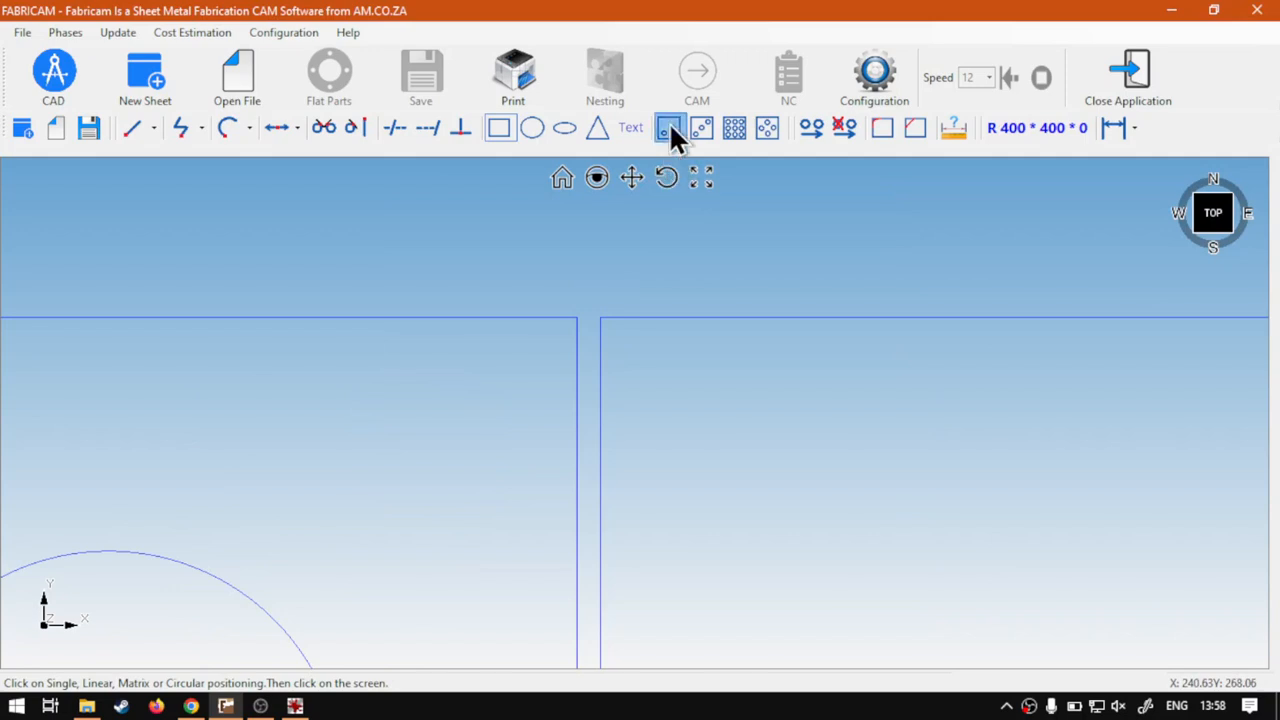
{"action": "scroll", "coordinate": [576, 318], "scroll_direction": "up", "scroll_amount": 2}
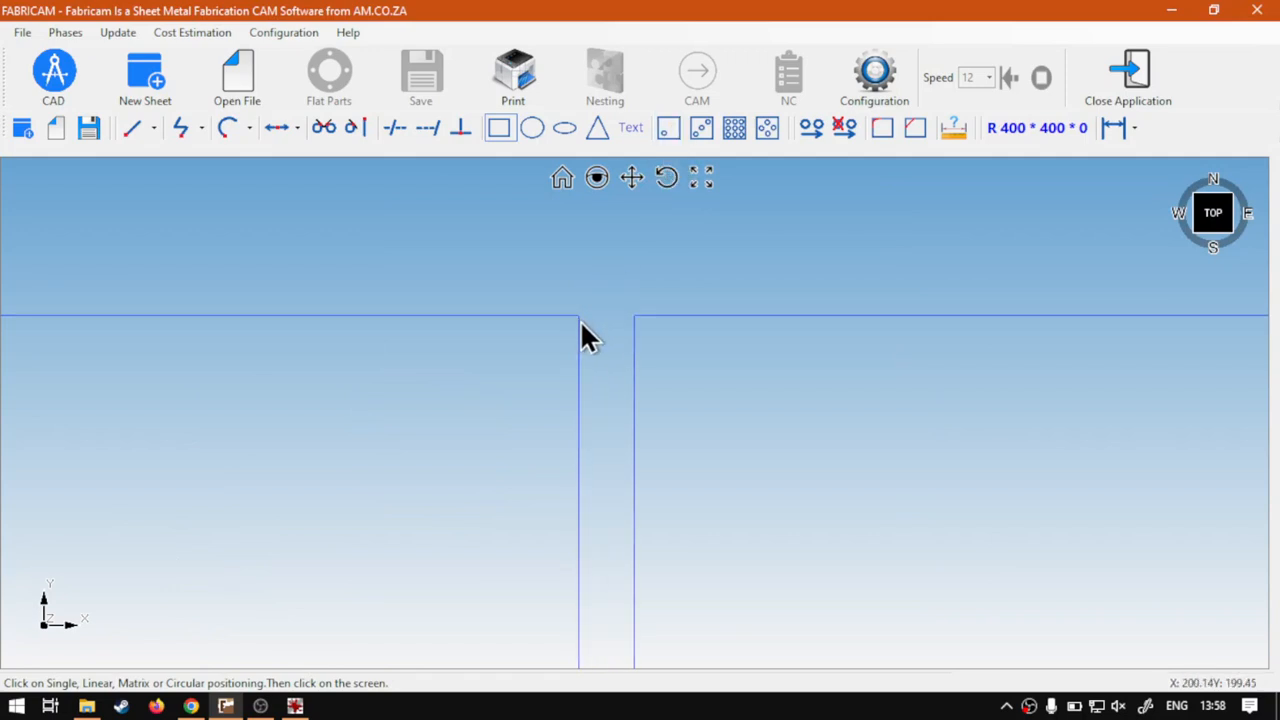
{"action": "left_click", "coordinate": [578, 317]}
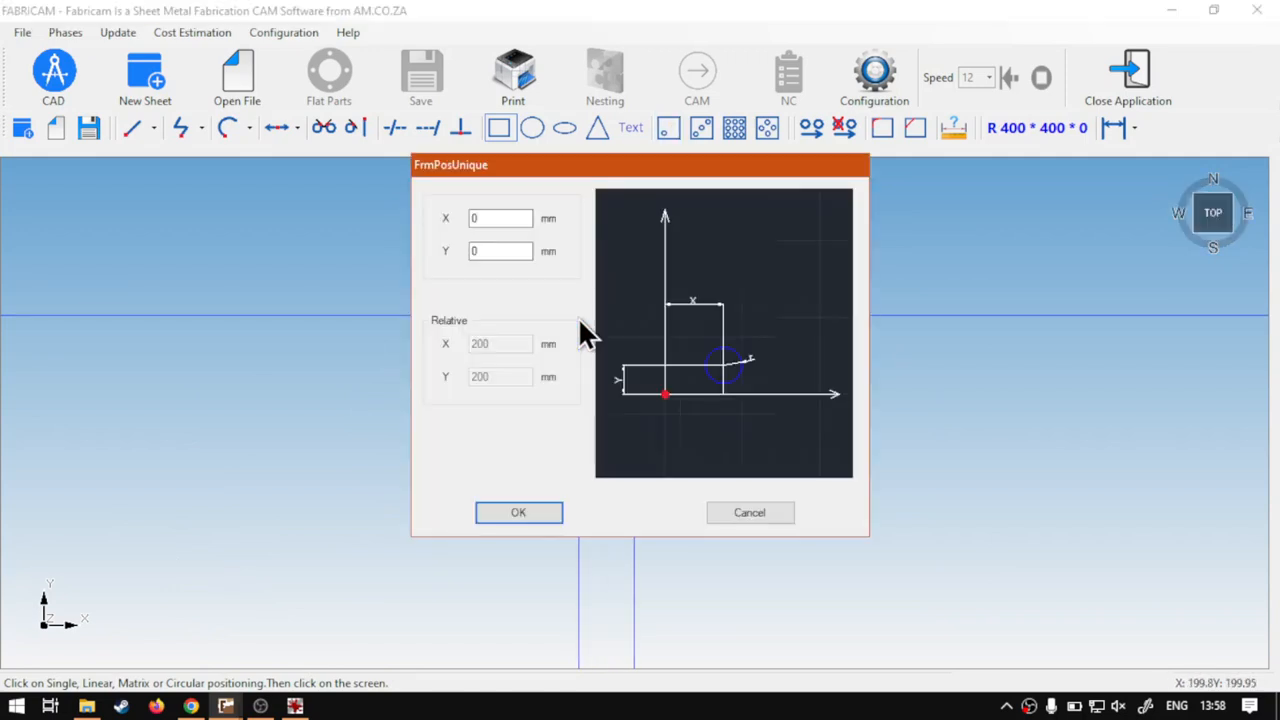
{"action": "type", "text": "10"}
{"action": "key", "text": "Tab"}
{"action": "type", "text": "10"}
{"action": "left_click", "coordinate": [518, 512]}
{"action": "scroll", "coordinate": [650, 420], "scroll_direction": "down", "scroll_amount": 3}
{"action": "mouse_move", "coordinate": [746, 394]}
{"action": "middle_mouse_down"}
{"action": "mouse_move", "coordinate": [600, 346]}
{"action": "mouse_move", "coordinate": [664, 390]}
{"action": "middle_mouse_up"}
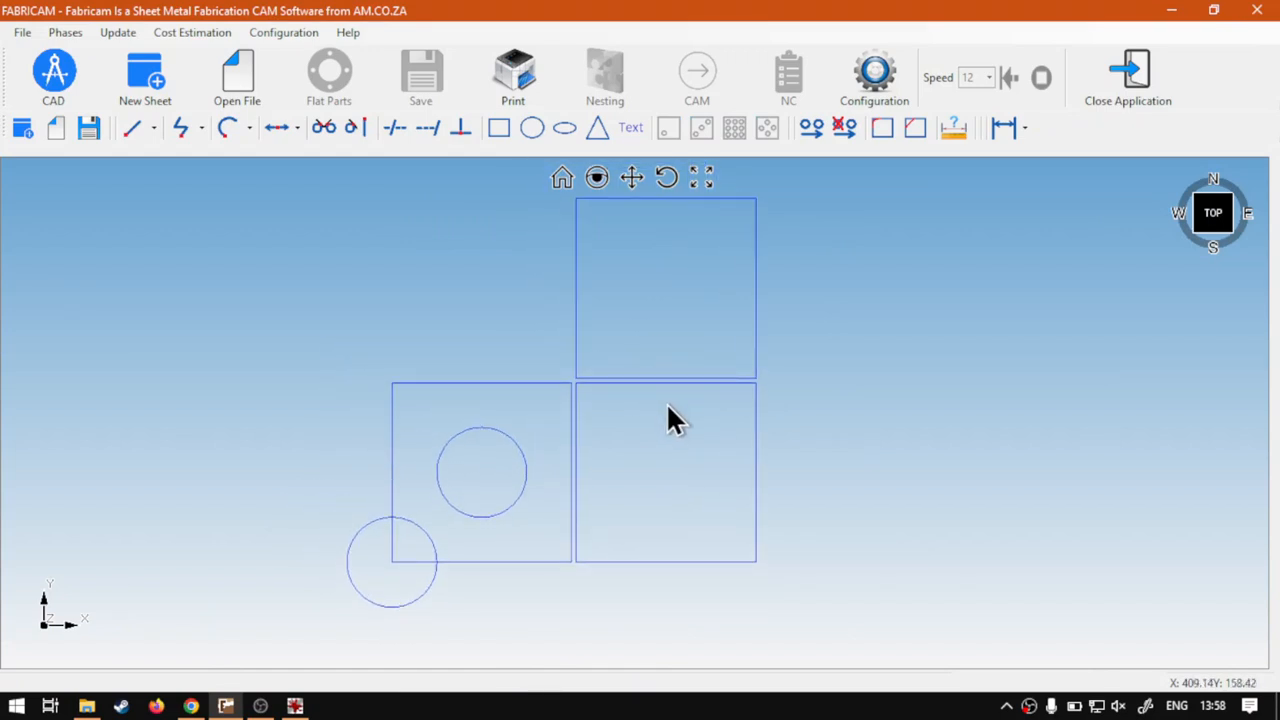
Switch to the Chrome window showing the softwaretraining.co.za site.
{"action": "scroll", "coordinate": [536, 453], "scroll_direction": "up", "scroll_amount": 2}
{"action": "scroll", "coordinate": [543, 450], "scroll_direction": "down", "scroll_amount": 1}
{"action": "mouse_move", "coordinate": [550, 462]}
{"action": "middle_mouse_down"}
{"action": "mouse_move", "coordinate": [620, 466]}
{"action": "mouse_move", "coordinate": [635, 441]}
{"action": "middle_mouse_up"}
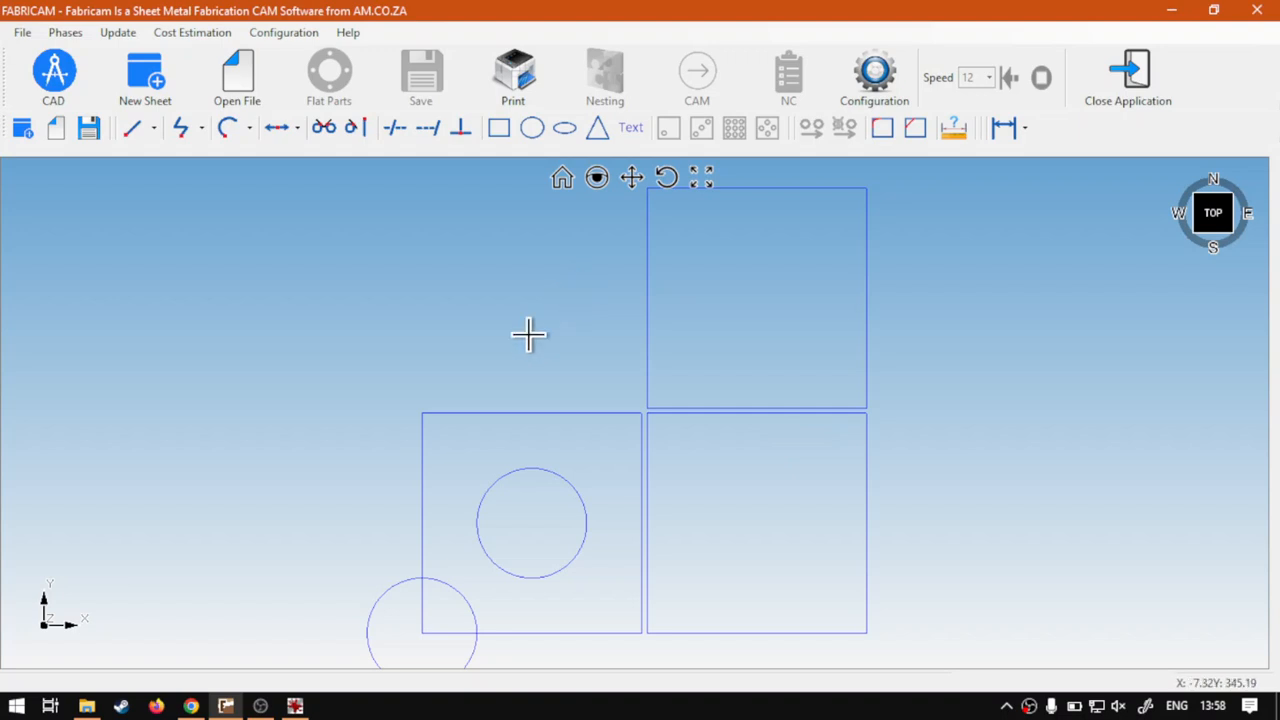
{"action": "left_click", "coordinate": [190, 706]}
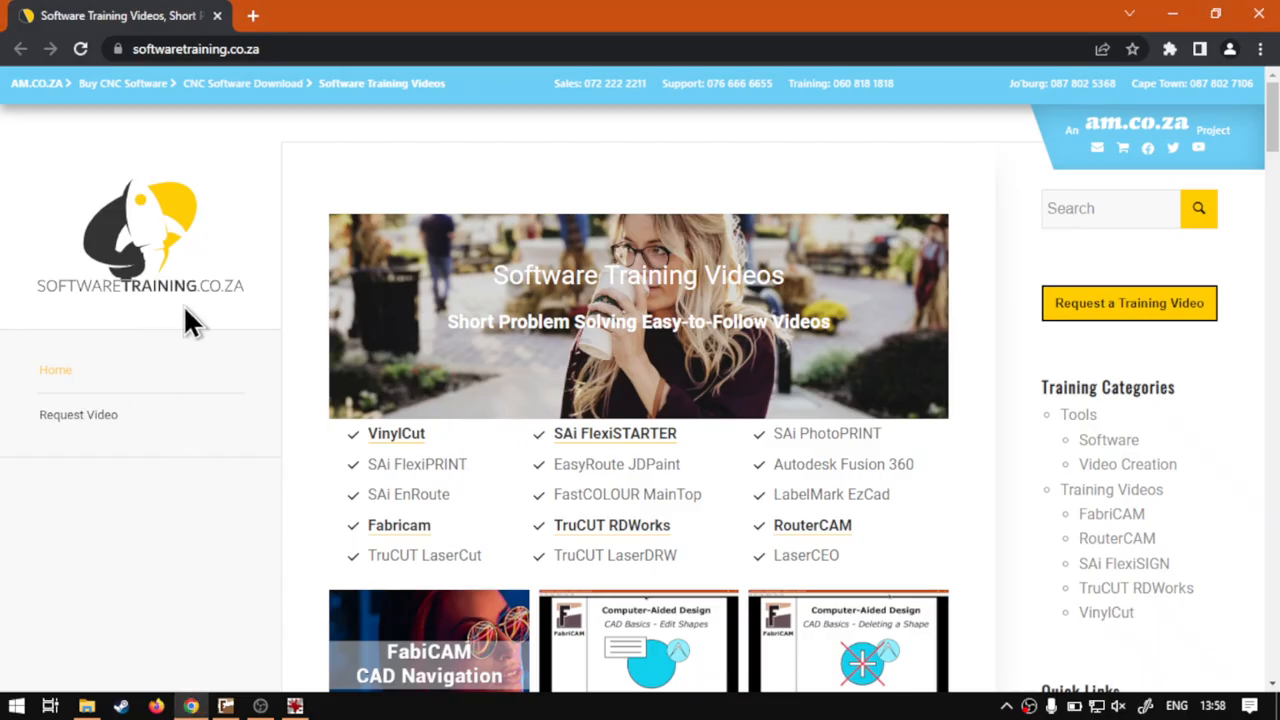